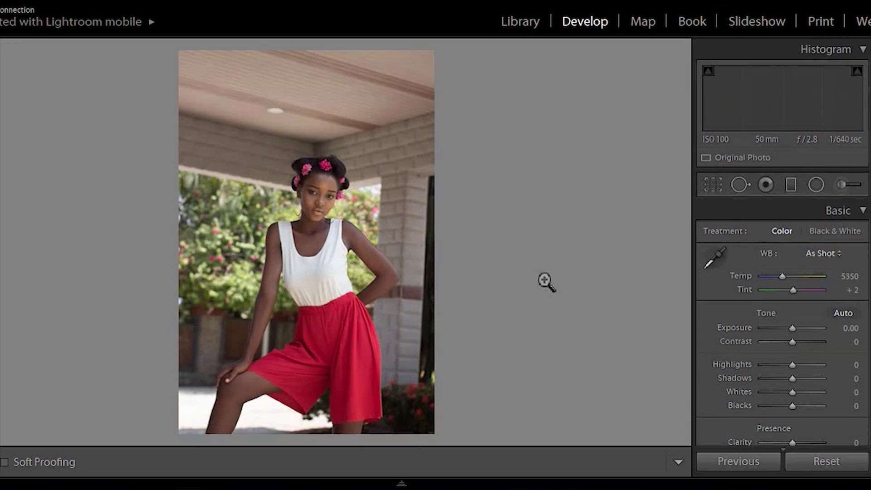
In the Basic panel set Exposure +0.36, Contrast +26, Highlights −100 and Shadows +48.
key("Right")
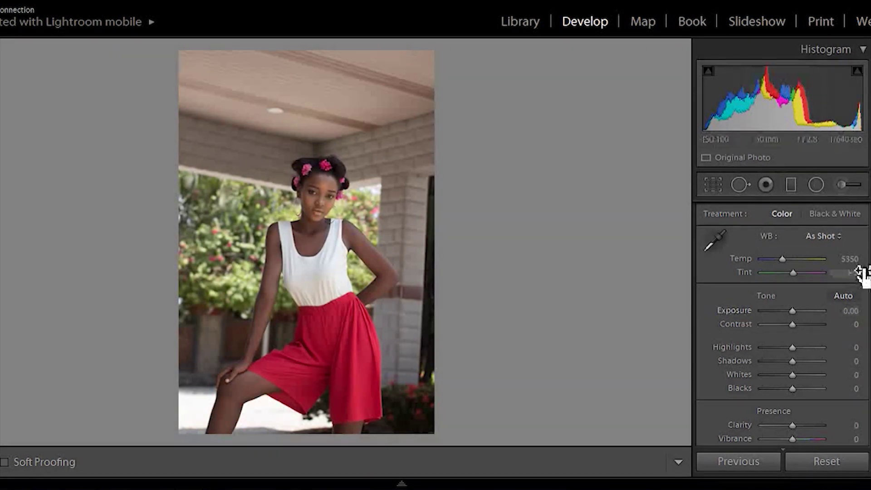
scroll(720, 259, "down", 3)
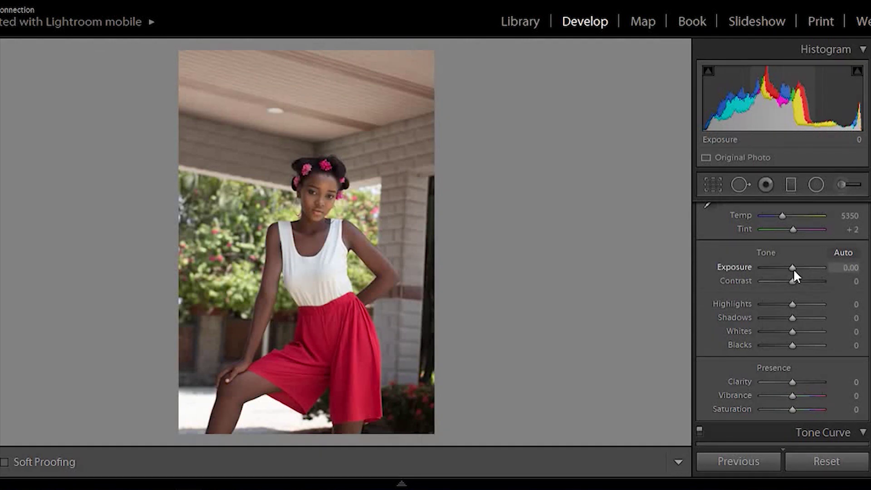
left_click_drag(794, 268, 796, 268)
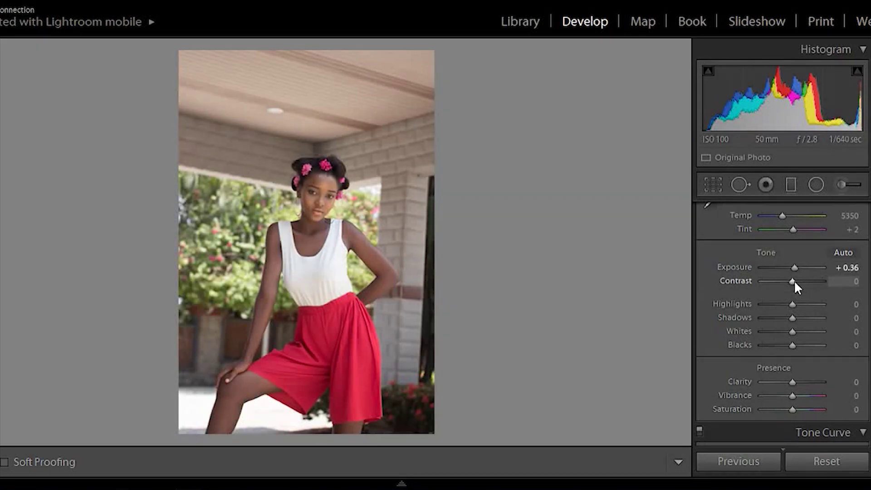
left_click_drag(795, 282, 803, 284)
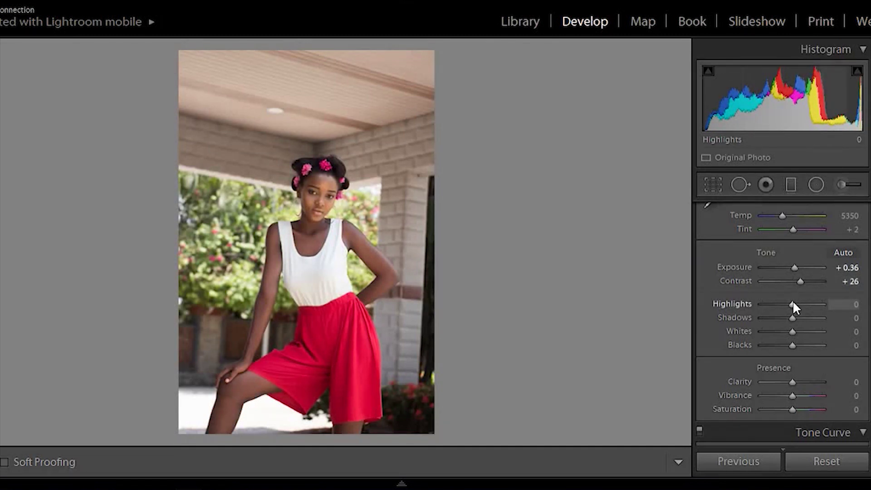
left_click_drag(789, 303, 672, 313)
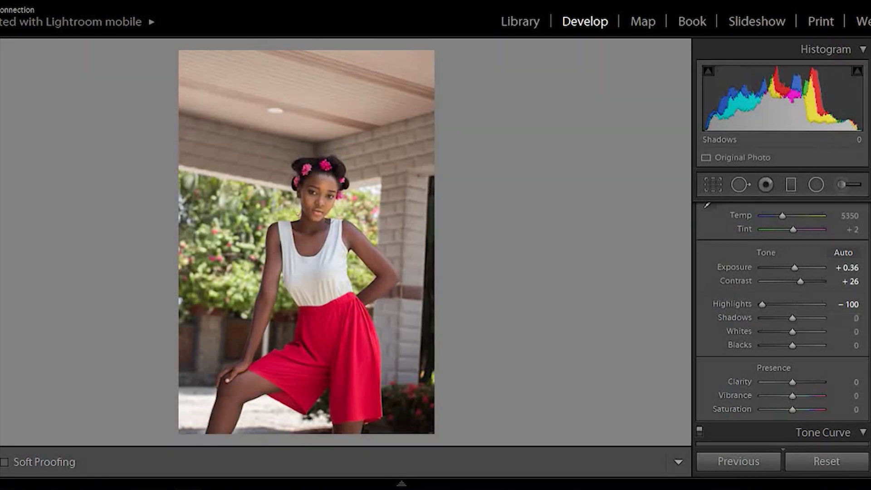
left_click(803, 317)
left_click_drag(803, 317, 808, 316)
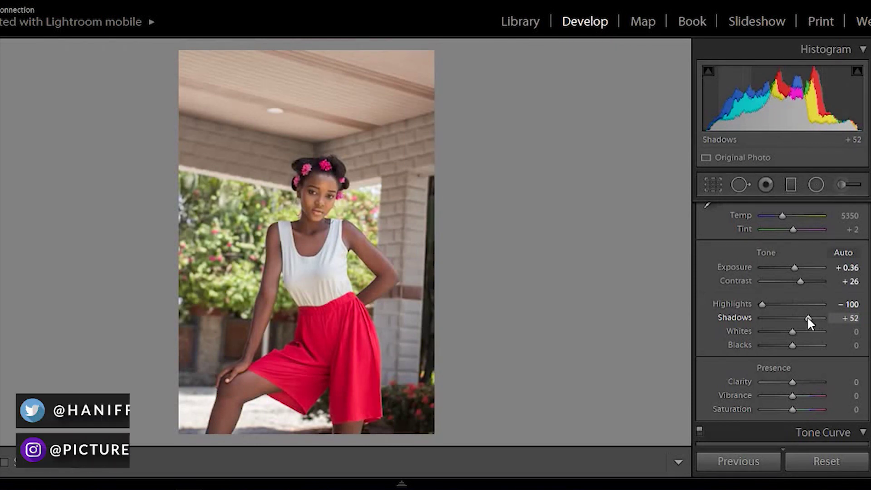
mouse_move(807, 318)
left_mouse_down()
mouse_move(845, 317)
mouse_move(806, 318)
left_mouse_up()
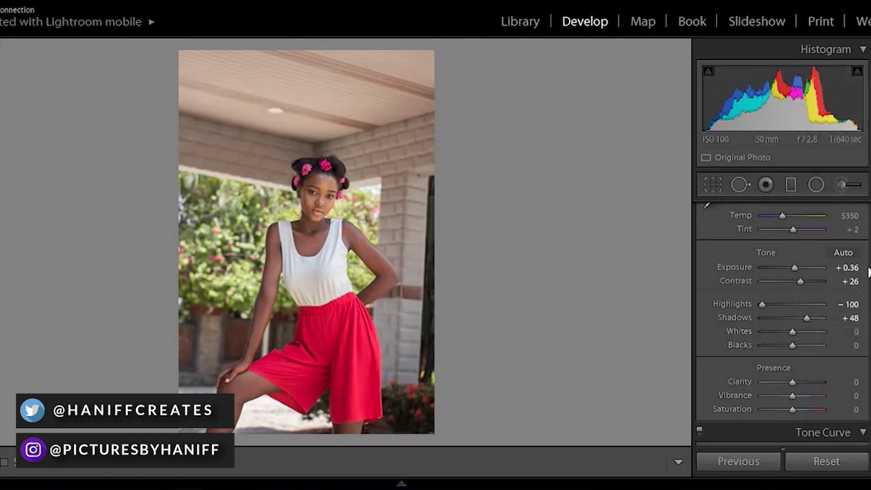
Set Blacks to −38, Clarity to +5 and Saturation to −7.
scroll(783, 317, "down", 4)
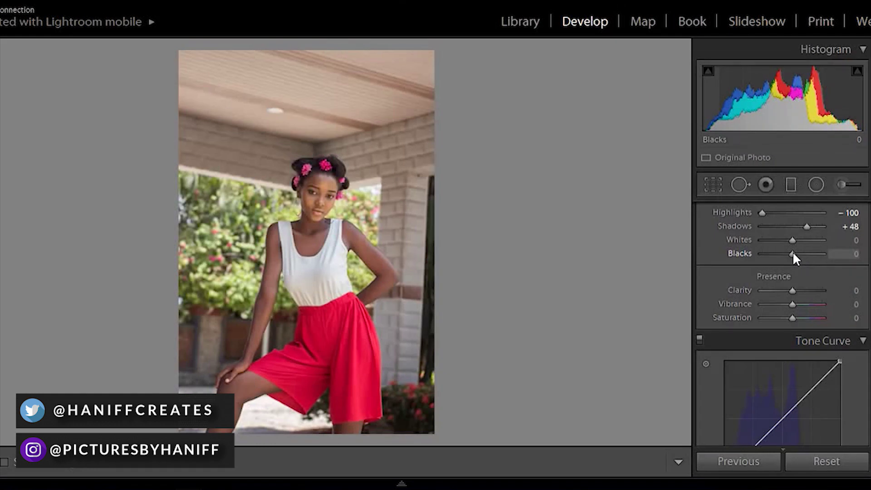
left_click_drag(793, 253, 782, 257)
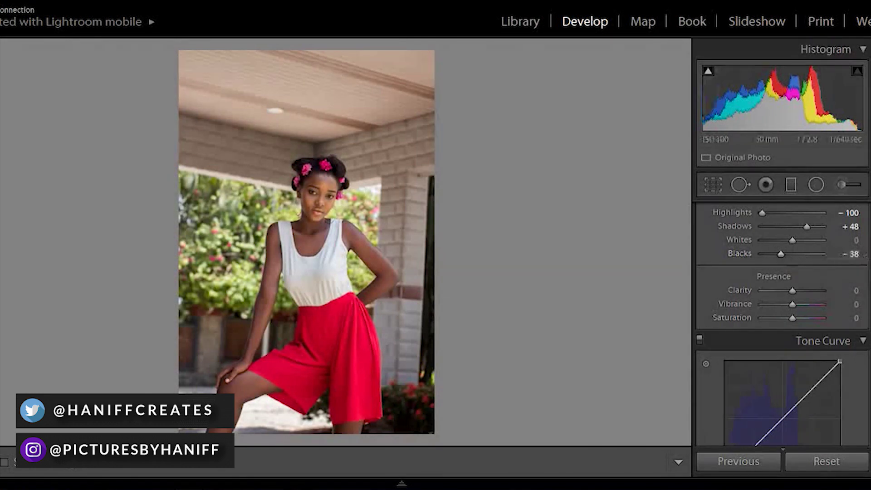
scroll(844, 263, "down", 2)
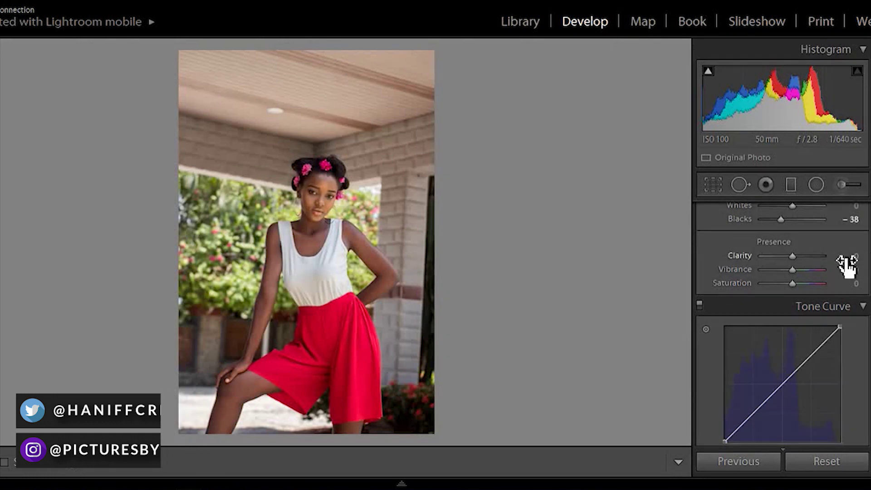
left_click(856, 257)
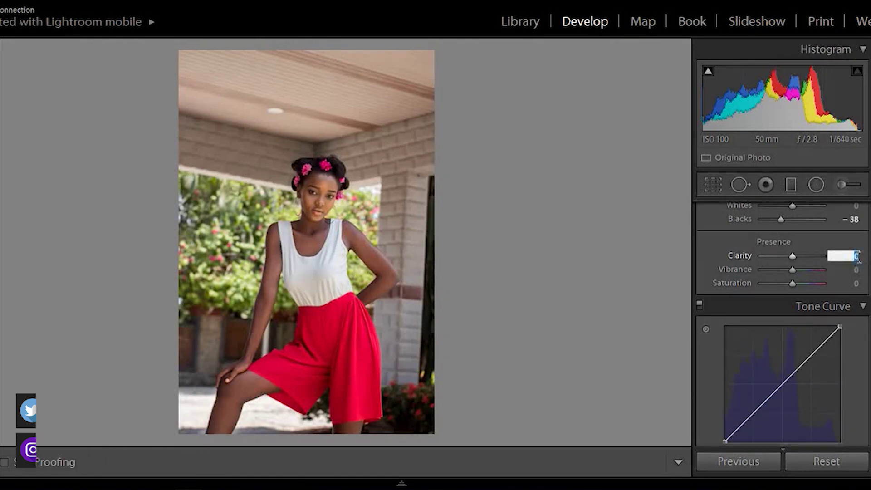
type("5")
key("Return")
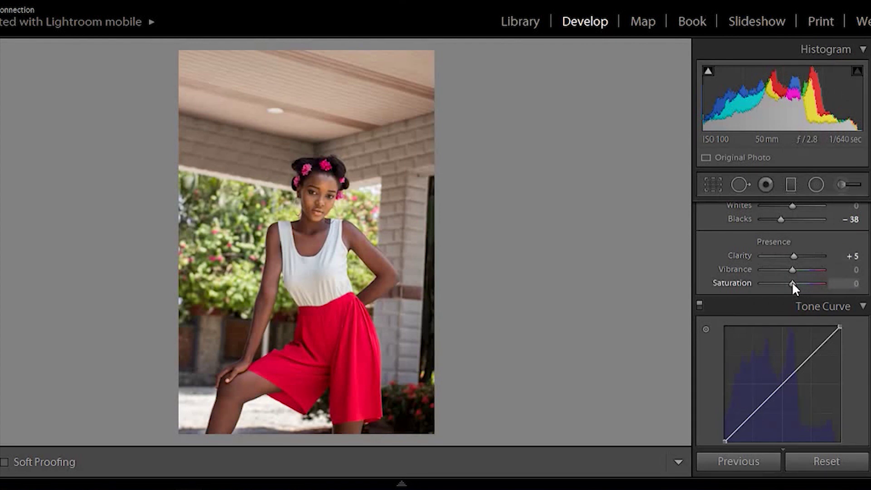
left_click_drag(791, 282, 790, 281)
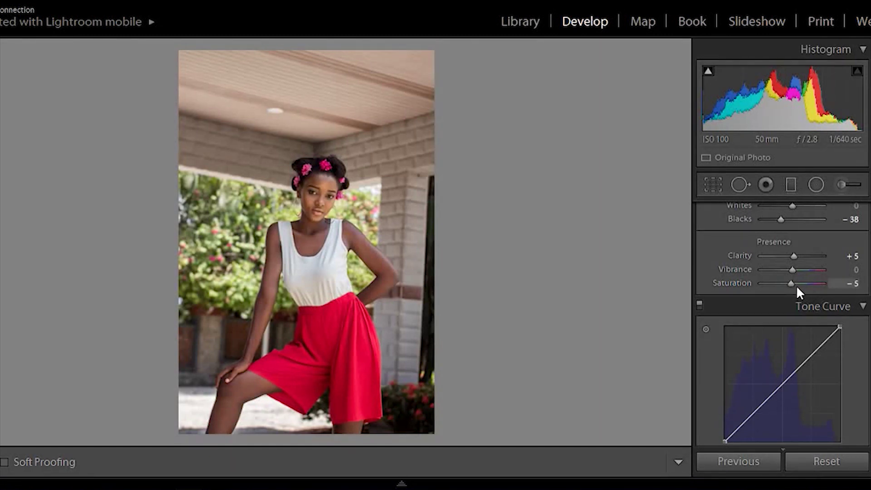
left_click_drag(791, 282, 791, 282)
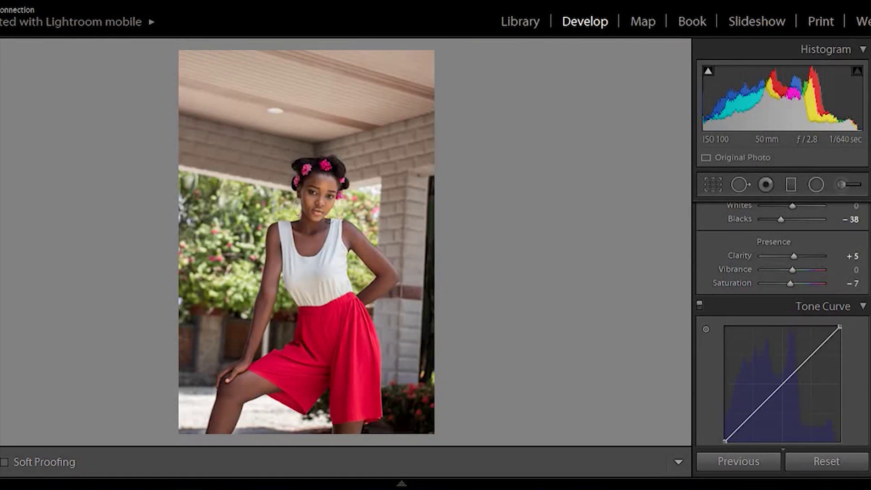
Put the tone curve on the RGB channel in point-curve editing mode.
scroll(832, 362, "down", 3)
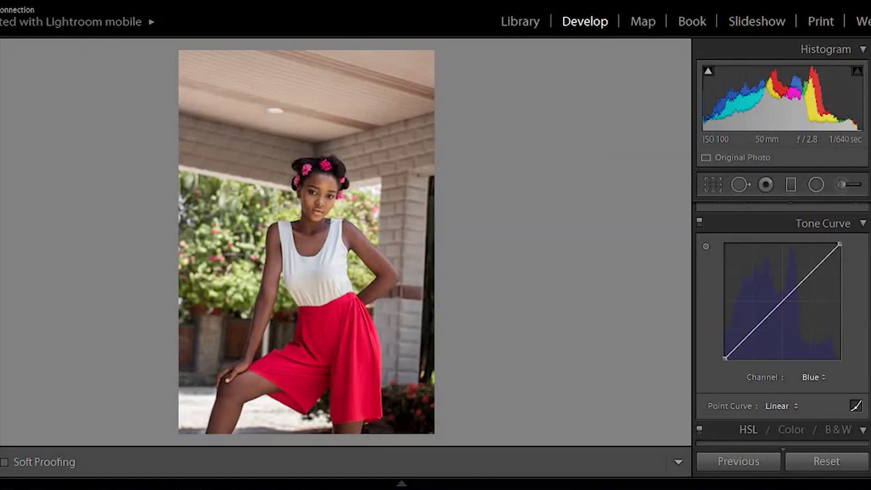
scroll(783, 321, "down", 1)
scroll(783, 322, "up", 1)
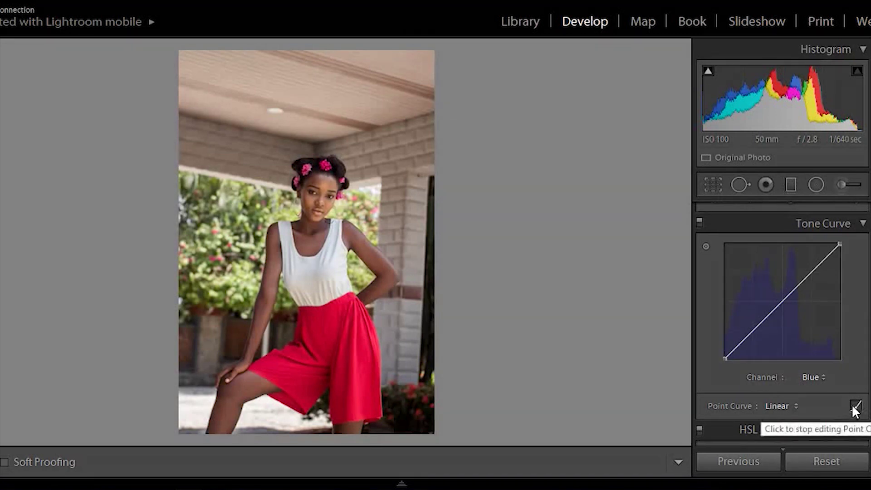
left_click(815, 377)
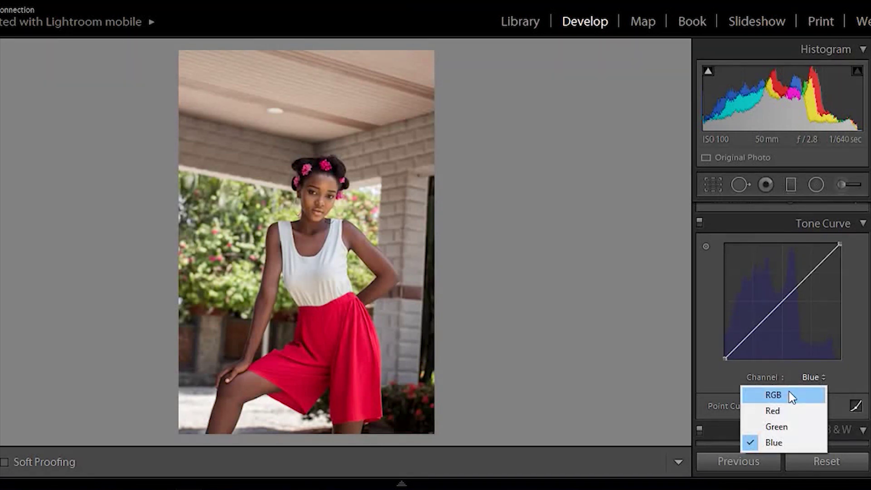
left_click(789, 396)
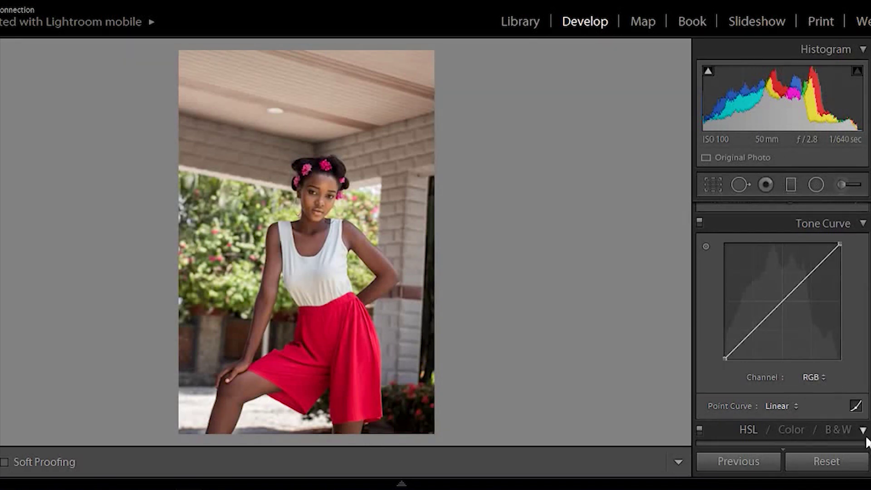
left_click(855, 405)
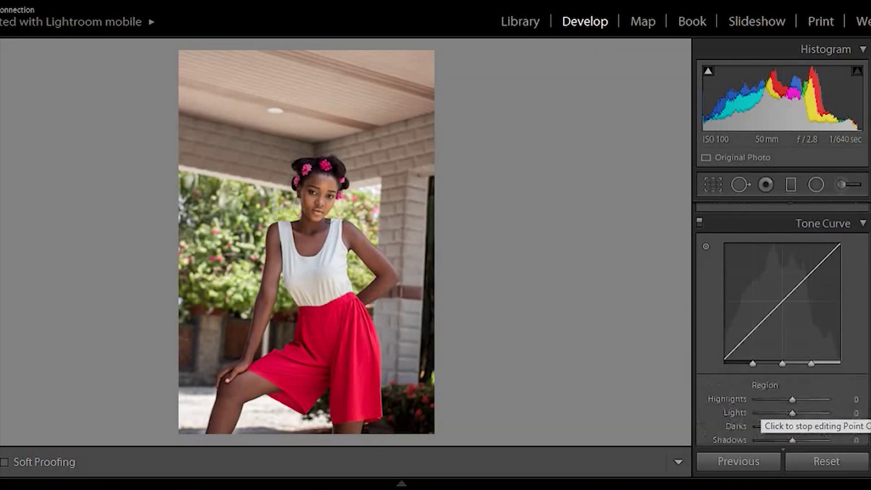
scroll(782, 323, "down", 2)
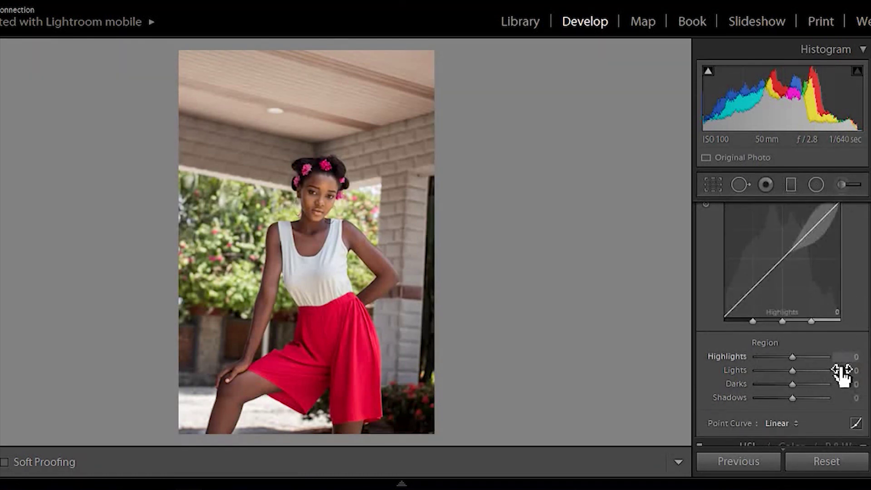
left_click(856, 422)
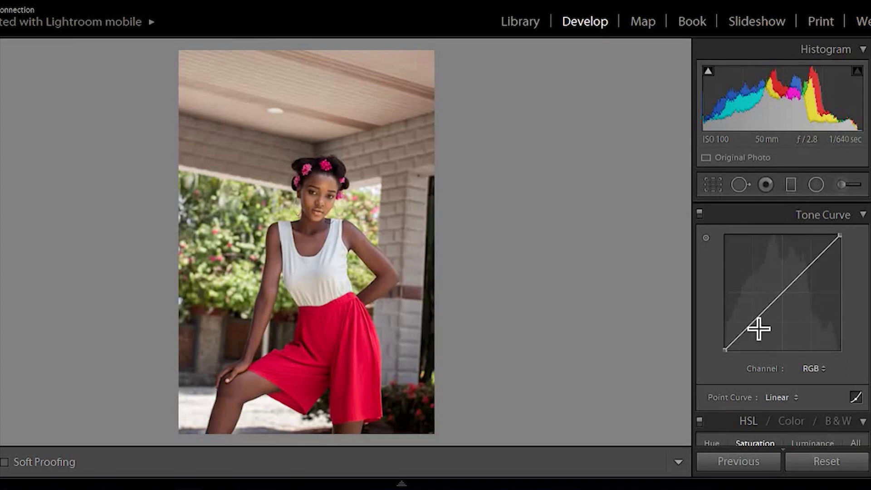
Shape the RGB curve into a gentle S with shadow, midtone and upper points, then show the channel list.
left_click(755, 321)
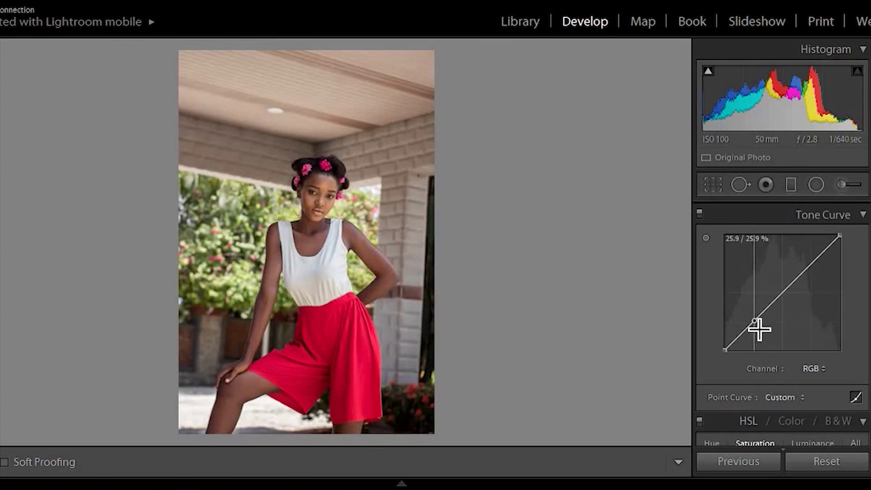
left_click(783, 292)
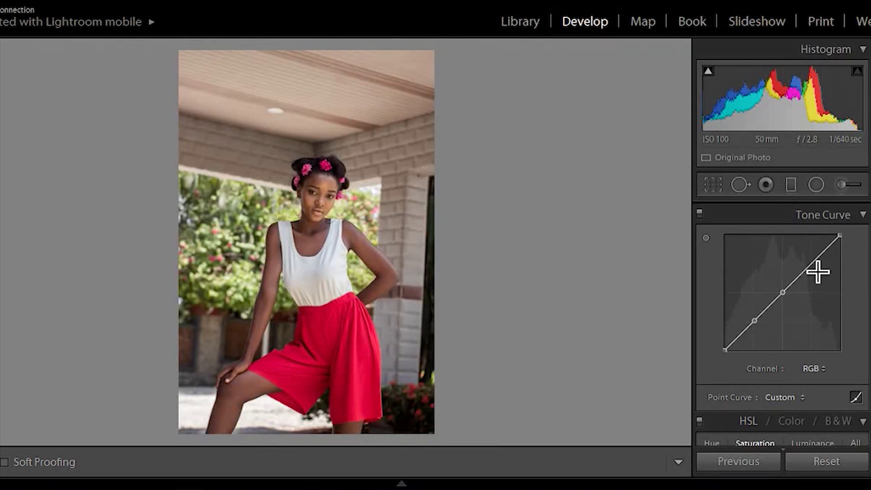
left_click(811, 264)
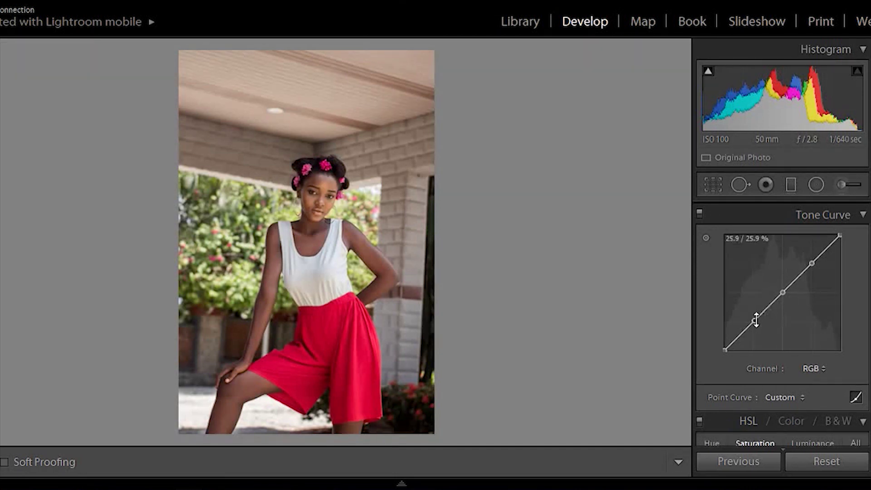
left_click(755, 321)
left_click_drag(755, 320, 755, 323)
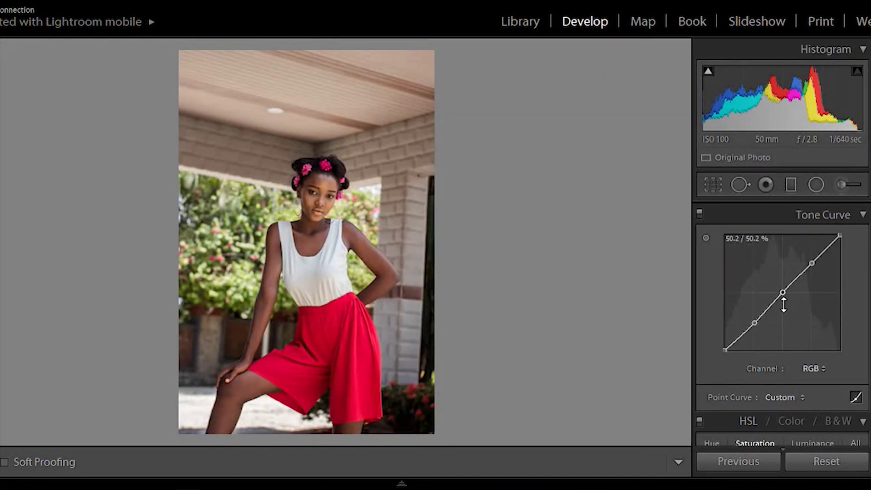
left_click_drag(783, 292, 781, 290)
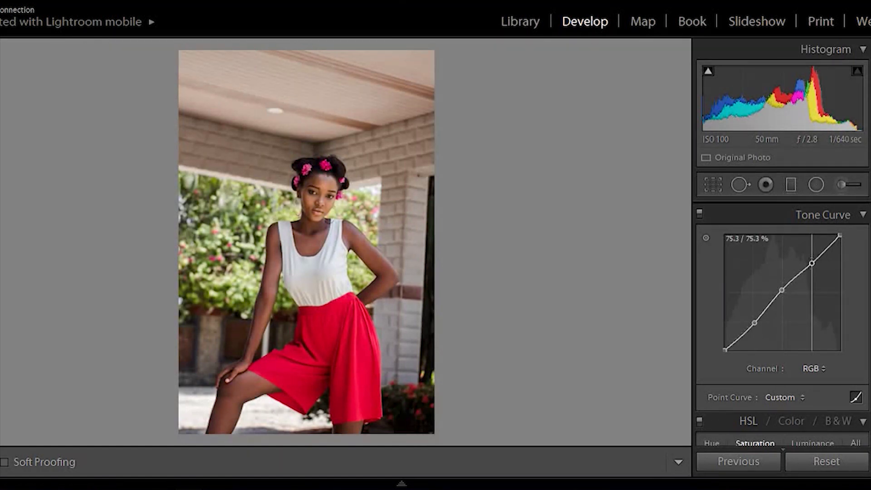
left_click_drag(812, 263, 814, 262)
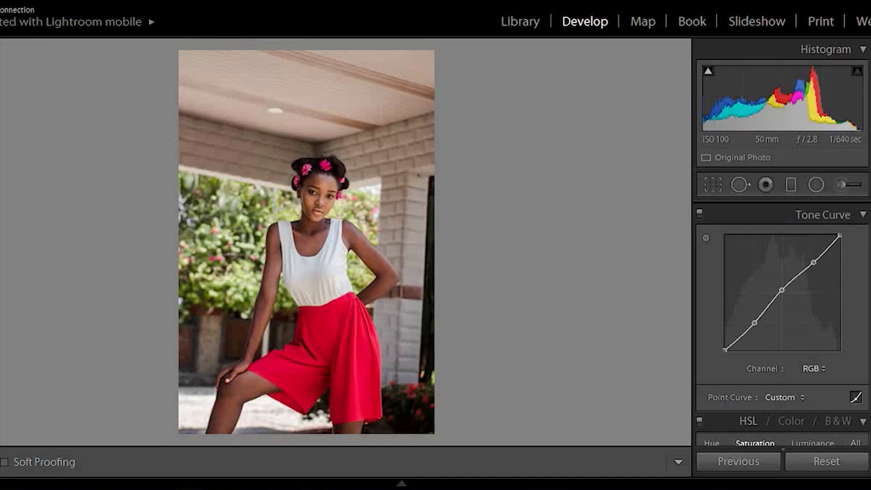
left_click(816, 369)
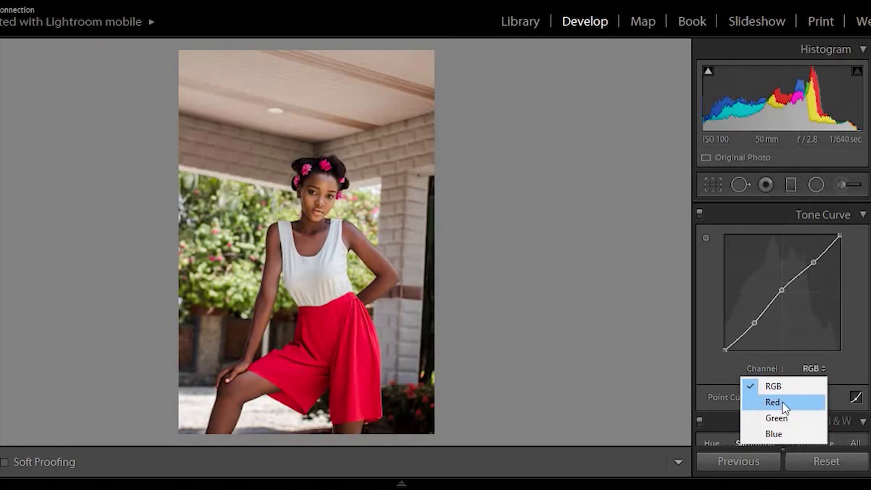
Add shadow, midtone and highlight points to the Blue curve, lowering the shadow point.
left_click(780, 435)
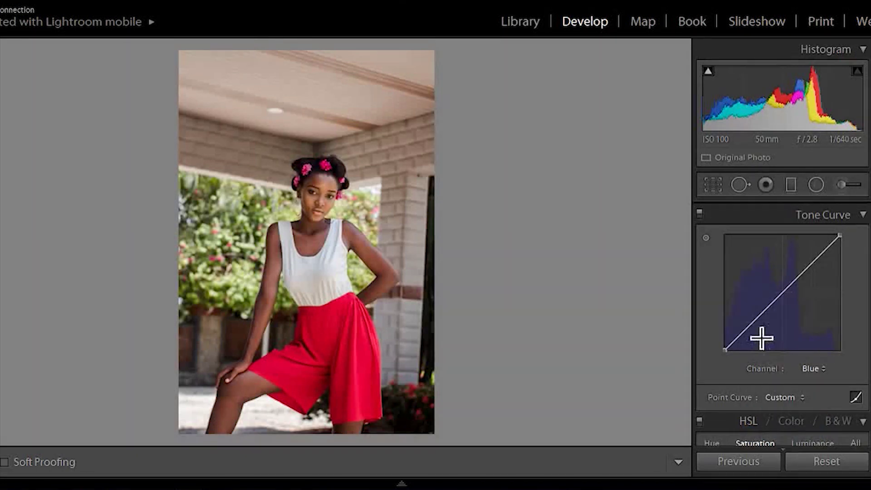
left_click(753, 324)
left_click(784, 290)
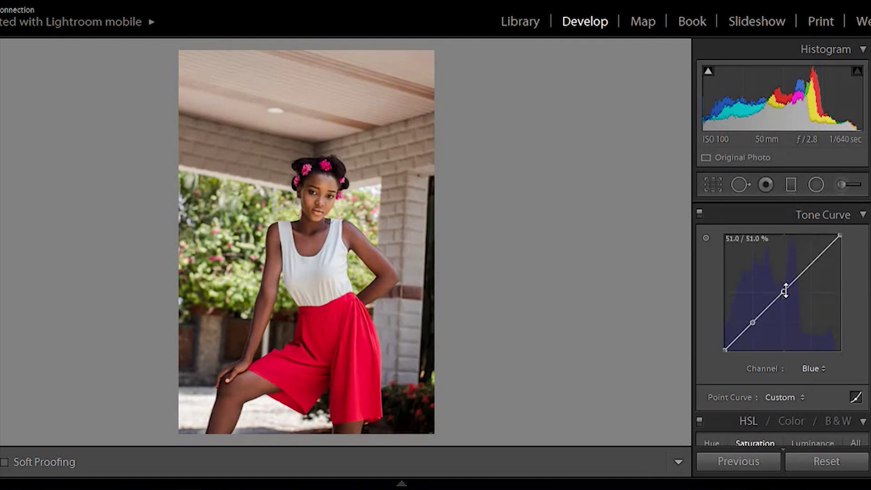
left_click(811, 265)
left_click_drag(752, 322, 755, 322)
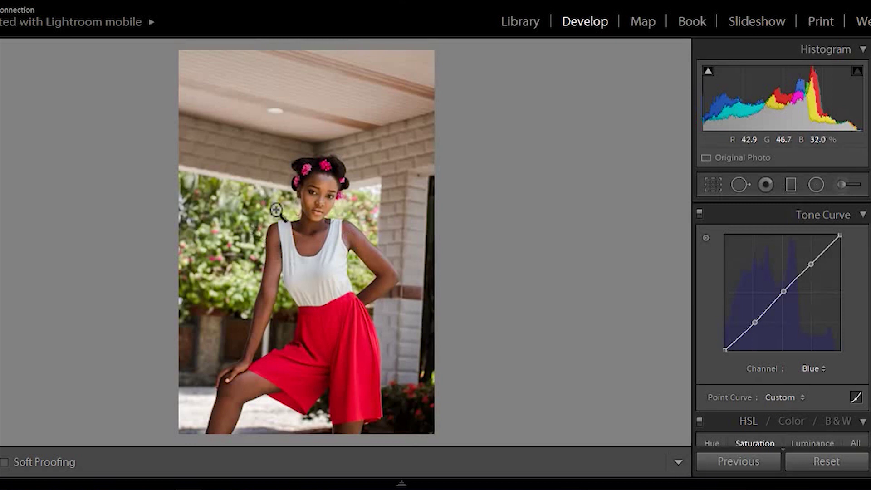
Toggle the tone curve adjustments off and back on to compare.
left_click(812, 370)
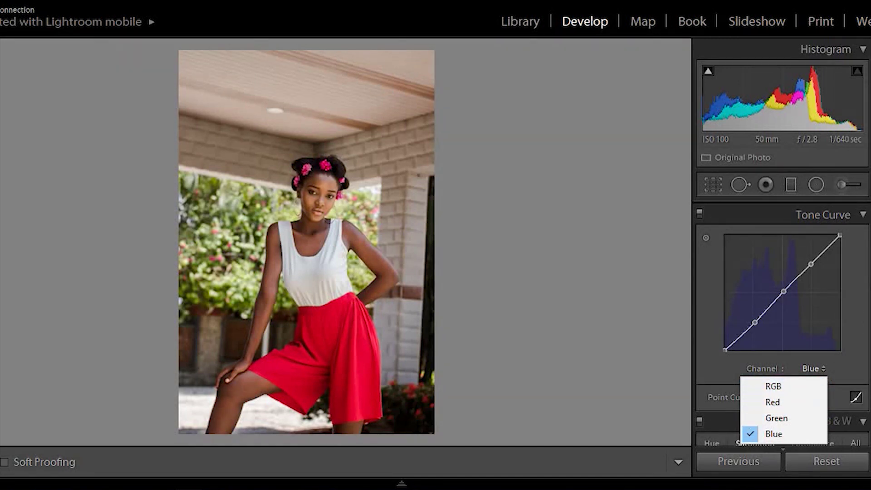
key("Escape")
scroll(783, 323, "down", 5)
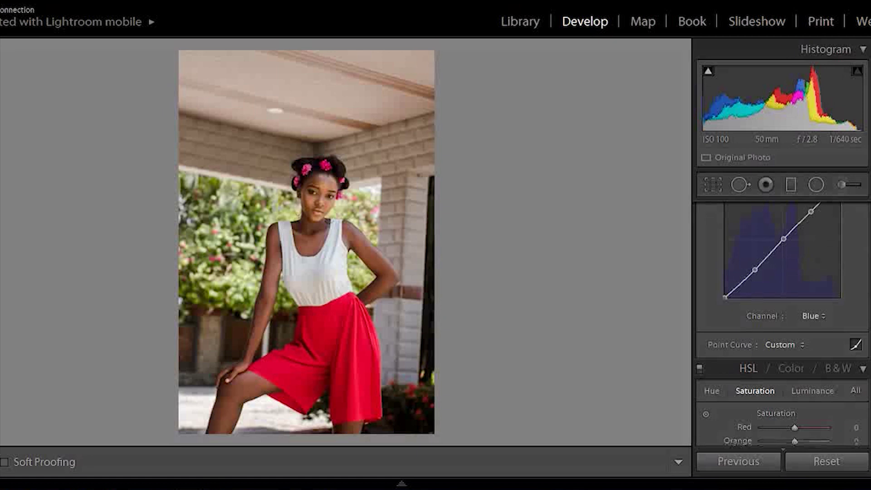
scroll(782, 324, "up", 5)
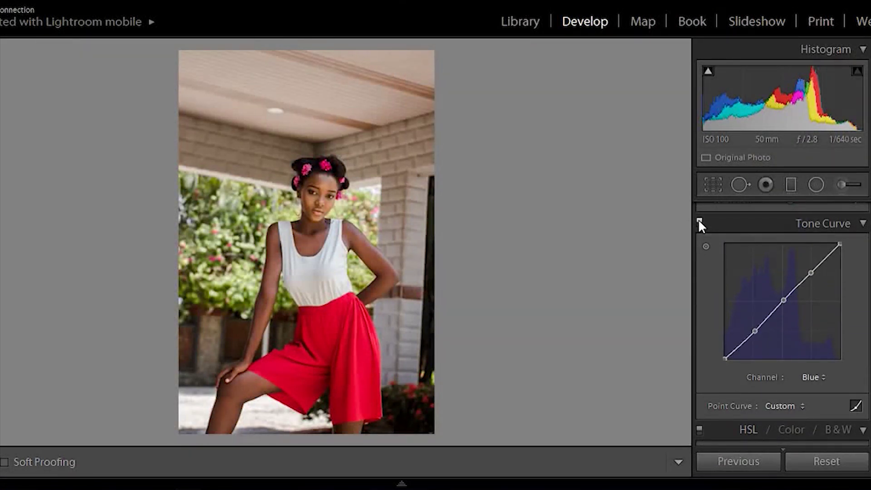
left_click(699, 221)
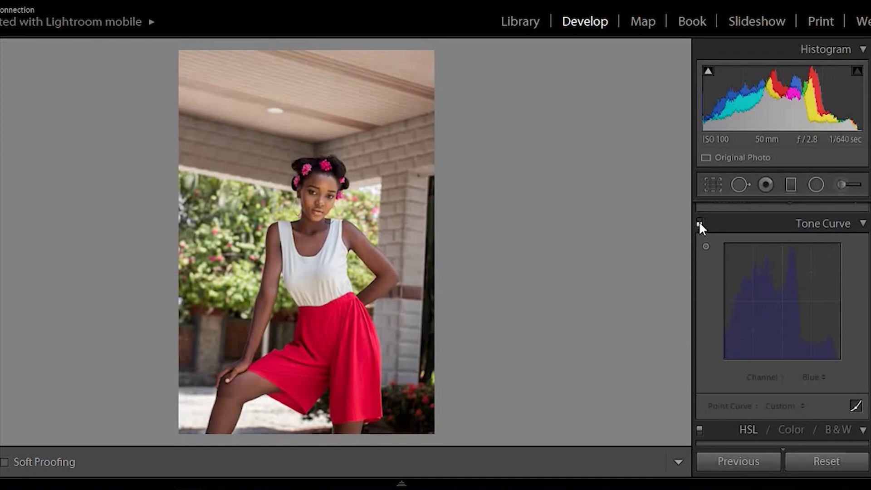
left_click(699, 222)
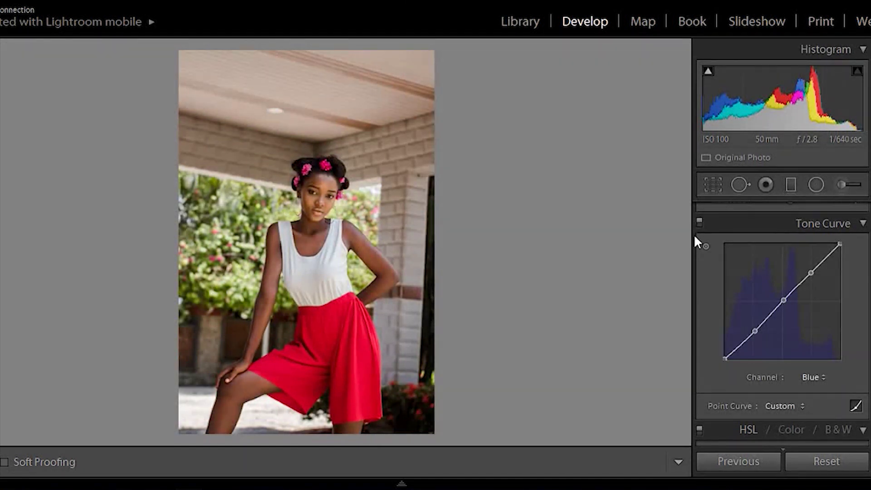
Shift the HSL hues to Green +60, Blue −42 and Magenta −38.
key("ctrl+3")
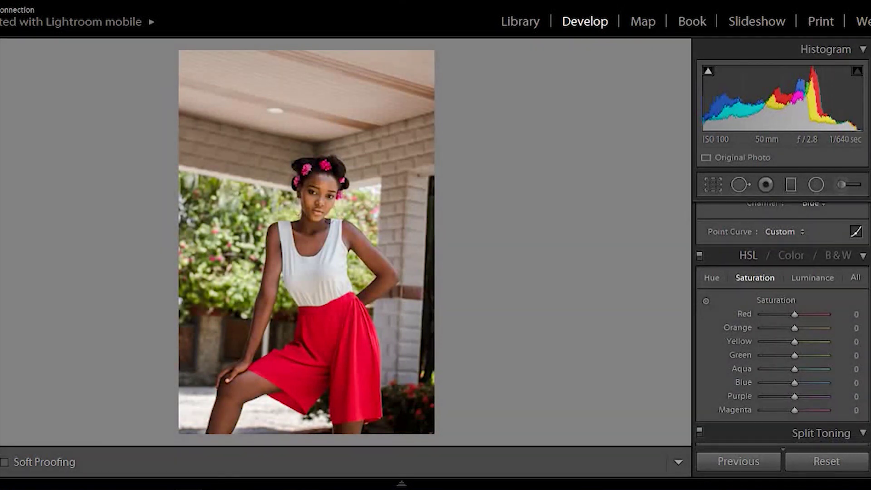
key("ctrl+4")
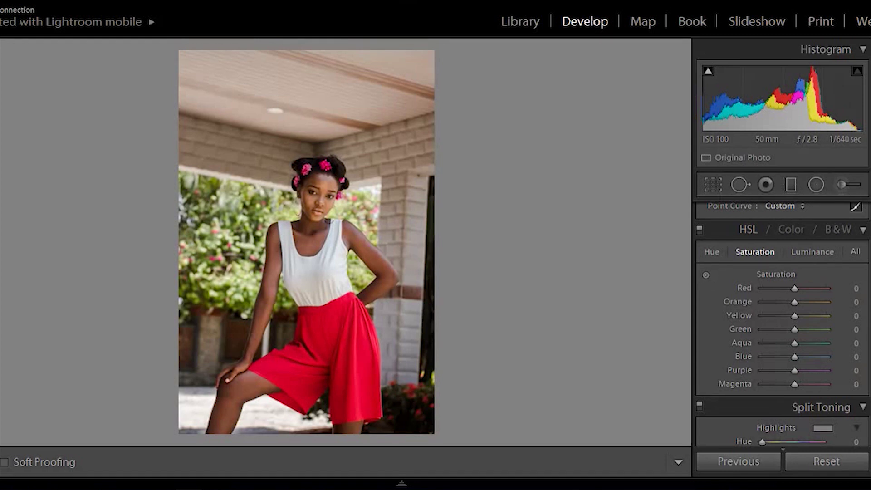
left_click(713, 251)
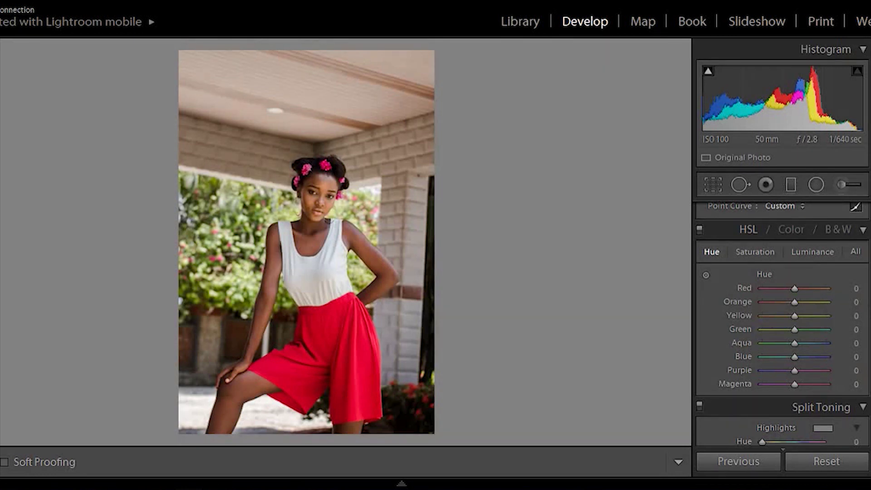
left_click_drag(816, 329, 783, 355)
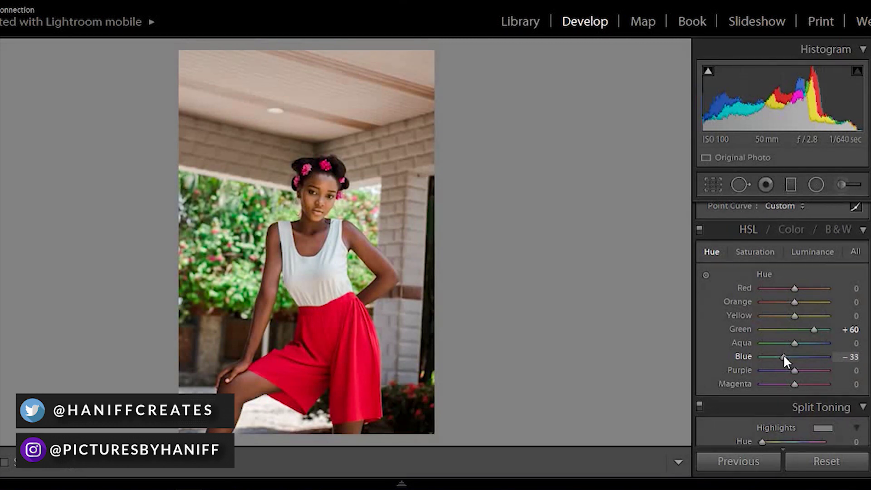
left_click_drag(783, 355, 780, 355)
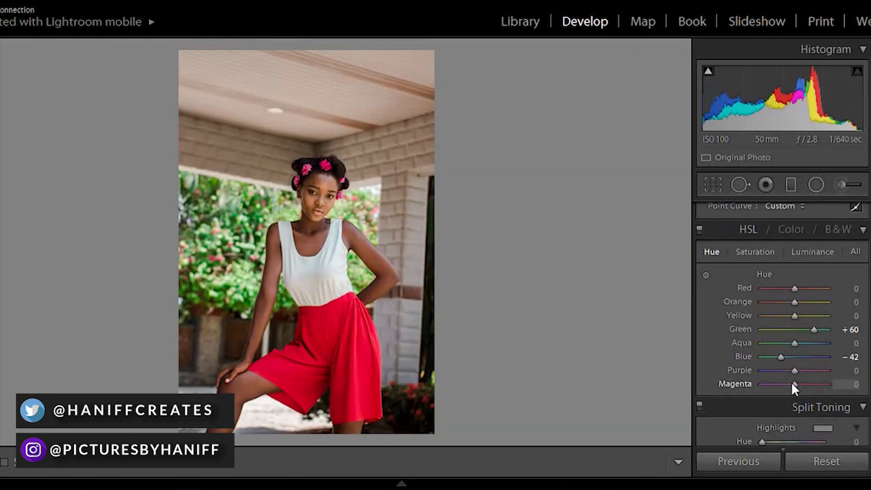
left_click_drag(792, 384, 781, 383)
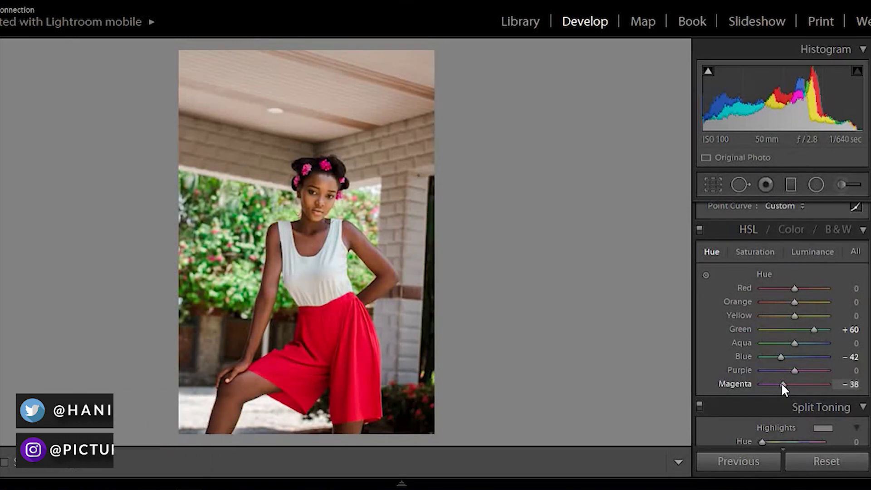
left_click(760, 256)
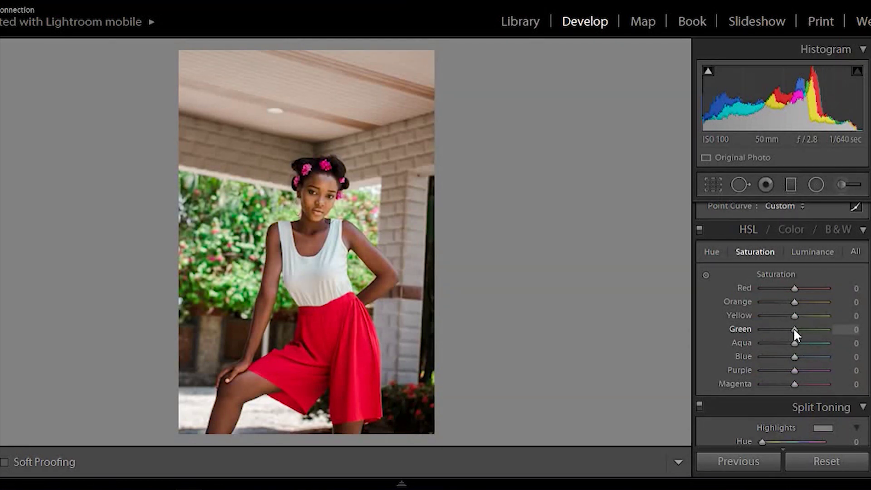
Lower HSL saturation to Green −42, Blue −40 and Magenta −31.
left_click_drag(794, 330, 780, 330)
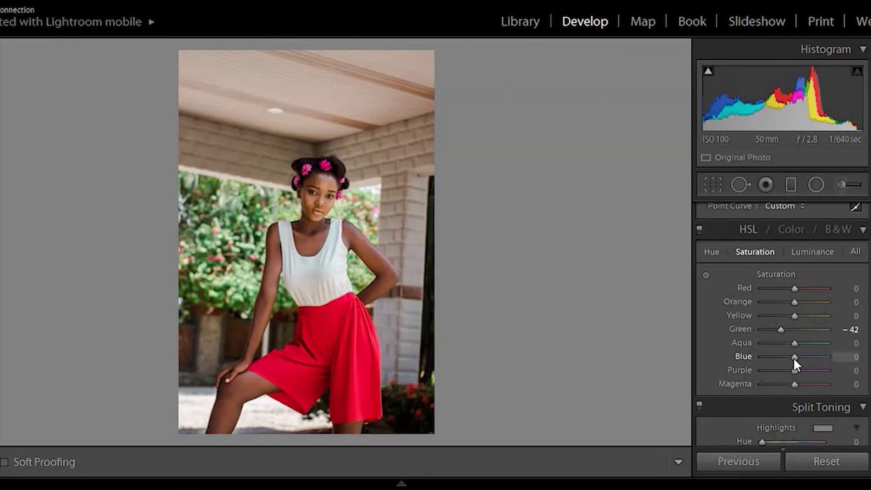
left_click_drag(793, 357, 780, 357)
scroll(783, 322, "down", 2)
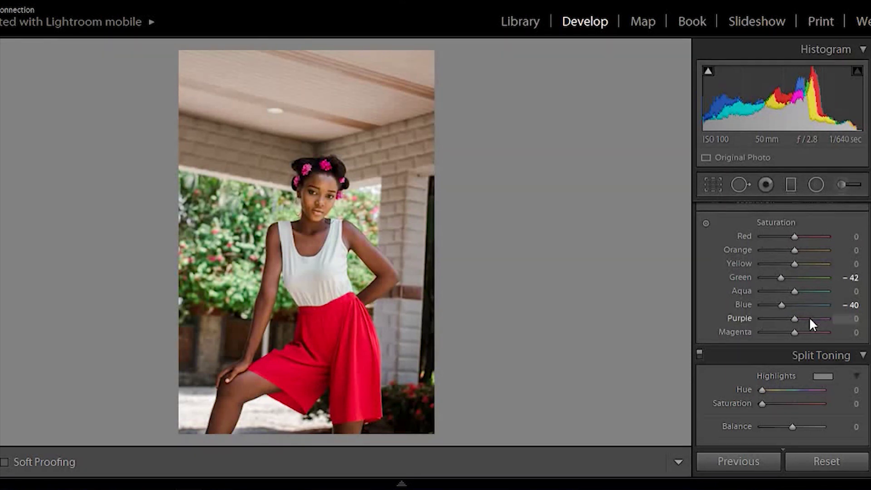
left_click_drag(795, 333, 784, 333)
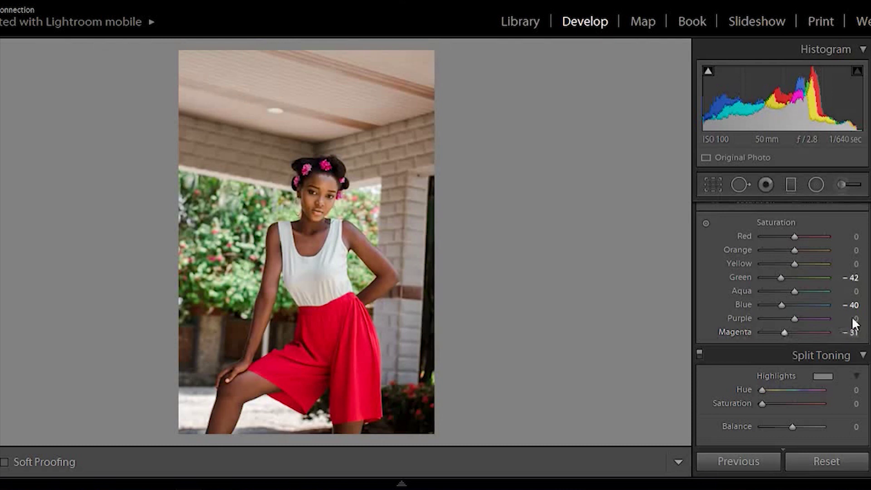
scroll(862, 300, "down", 3)
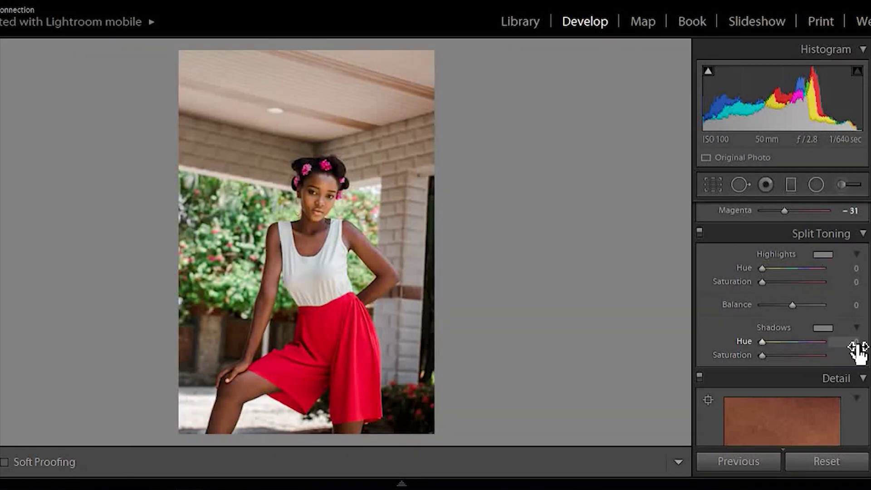
Set the Split Toning highlights to Hue 157 and Saturation 3.
left_click(855, 268)
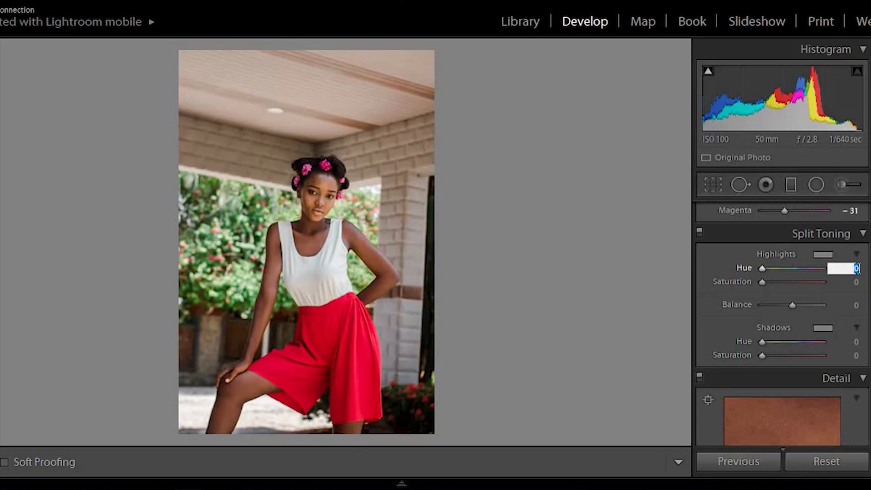
type("157")
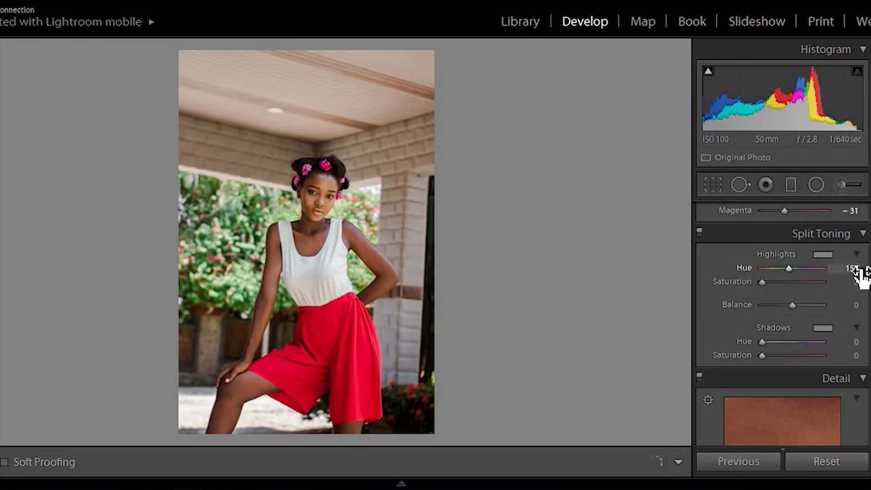
left_click(856, 282)
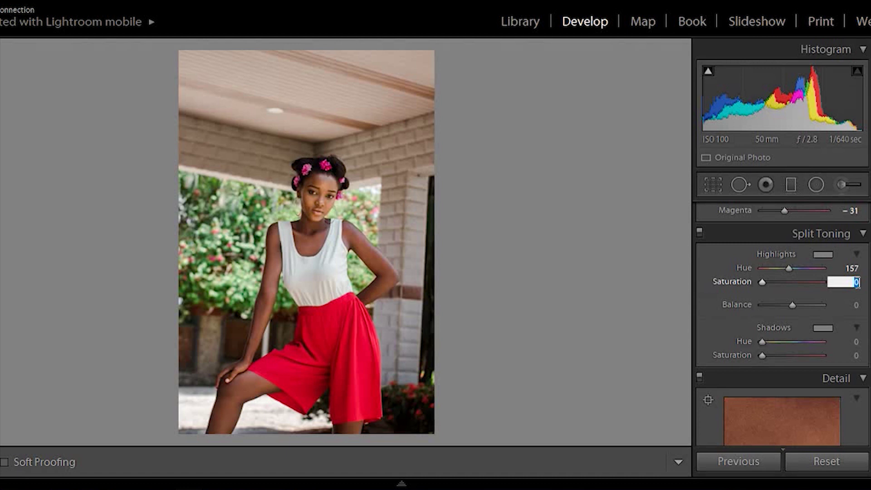
type("3")
key("Return")
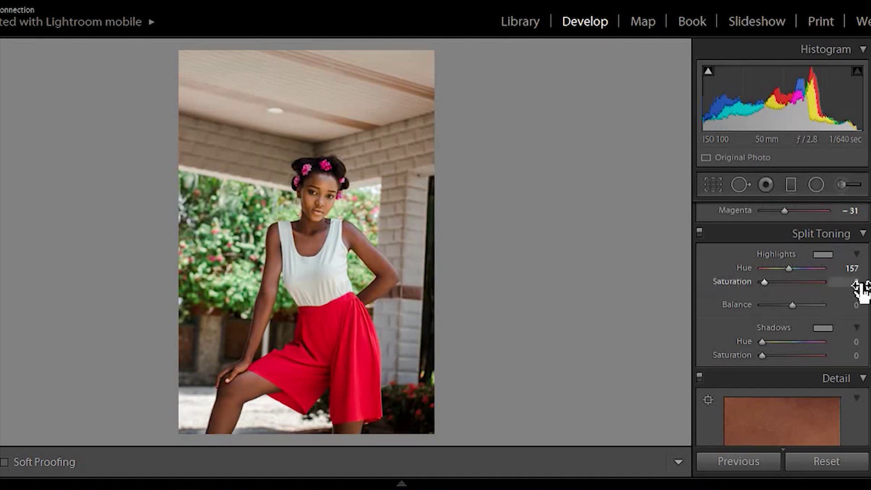
Set the shadows tint to Hue 37 and Saturation 4, and check its colour swatch.
left_click(856, 341)
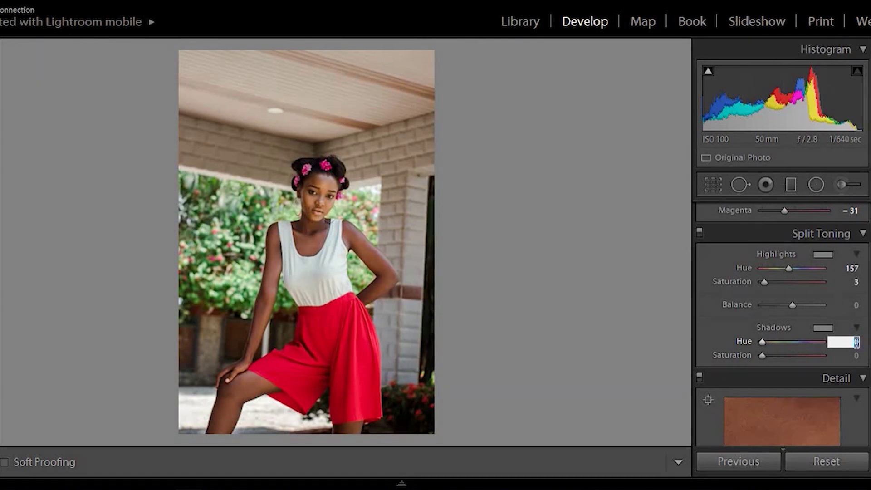
type("37")
key("Return")
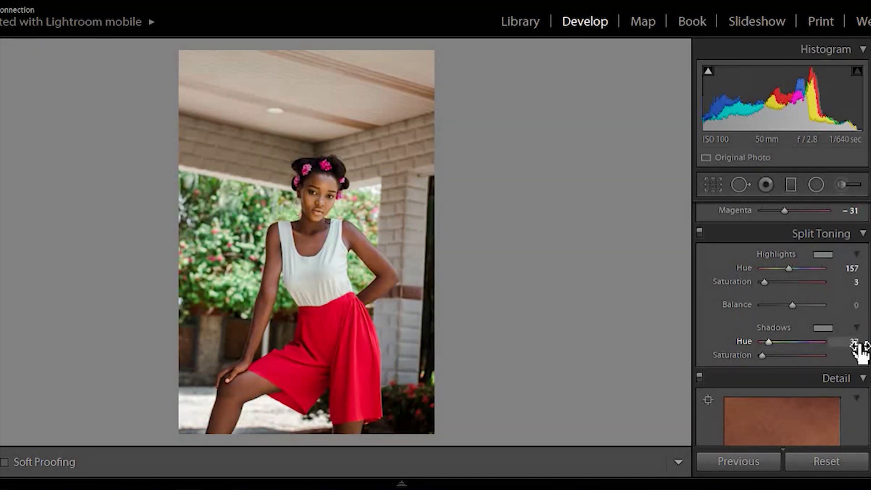
left_click(855, 355)
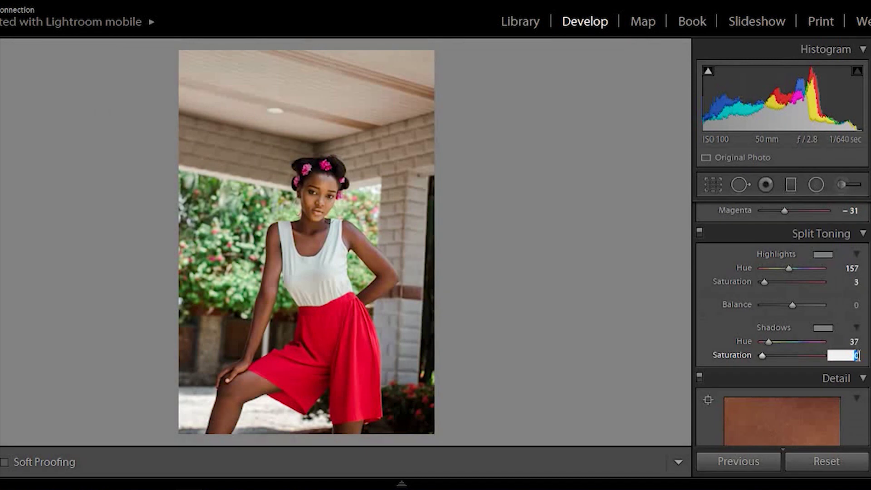
type("4")
key("Return")
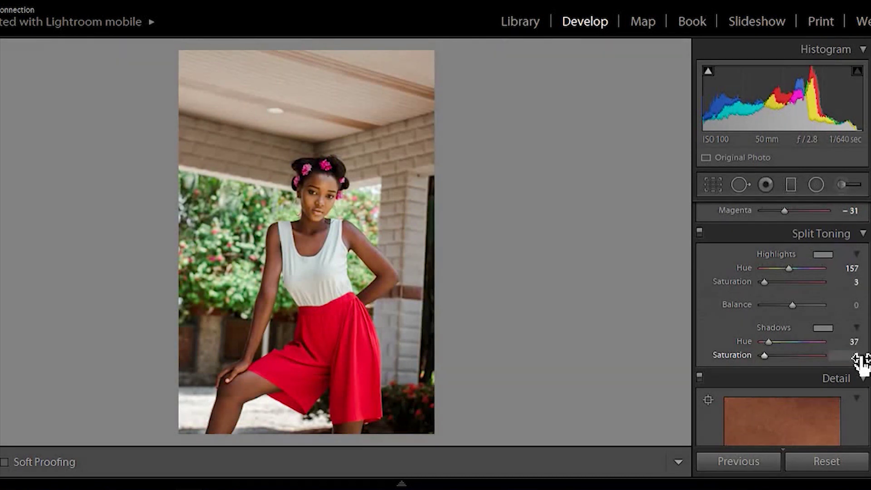
left_click(823, 328)
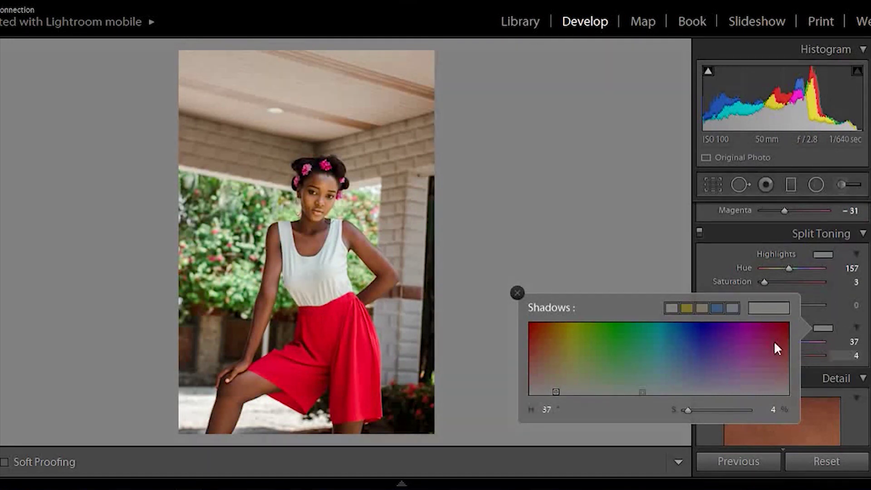
Raise the Detail panel's Sharpening Amount to 54 and collapse the panel.
left_click(624, 239)
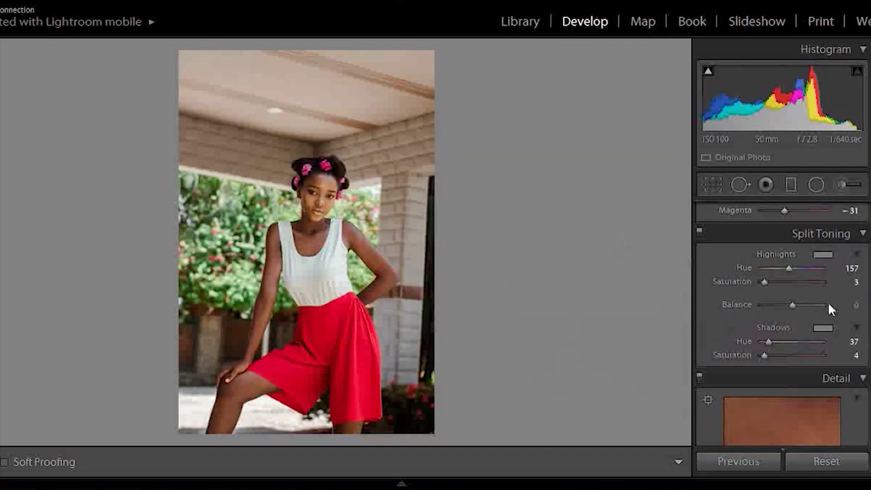
scroll(783, 322, "down", 8)
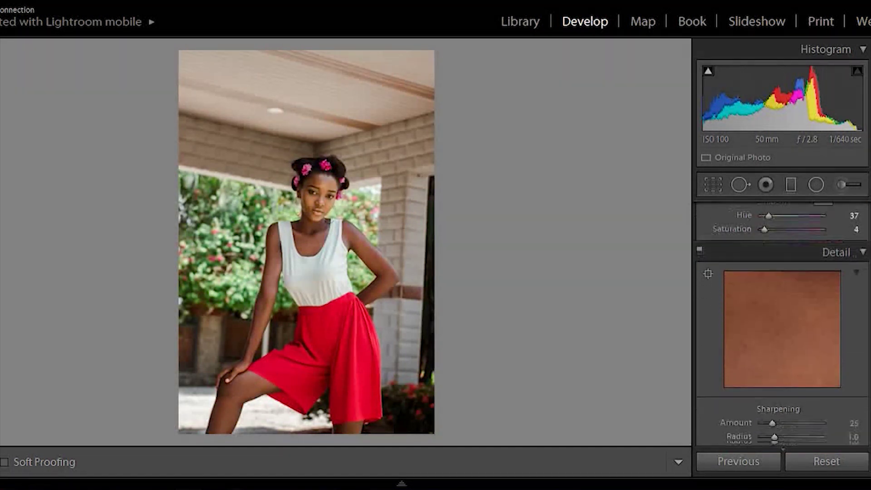
left_click_drag(772, 318, 783, 318)
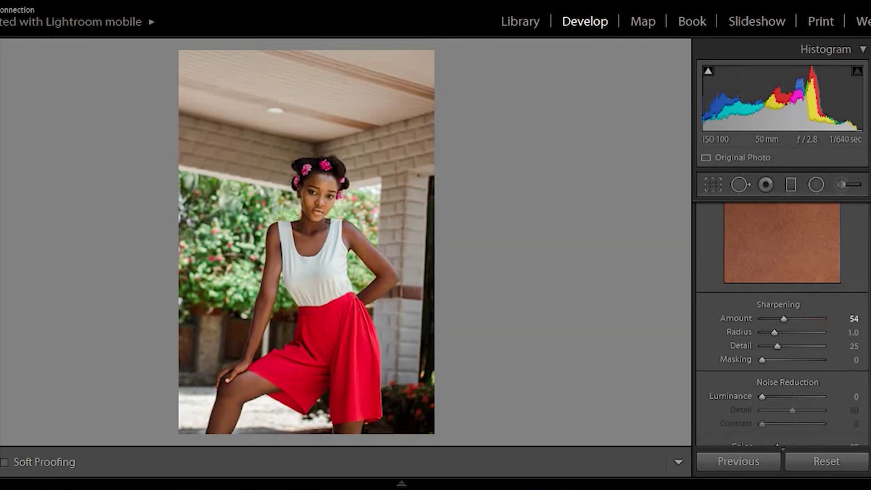
scroll(783, 318, "up", 3)
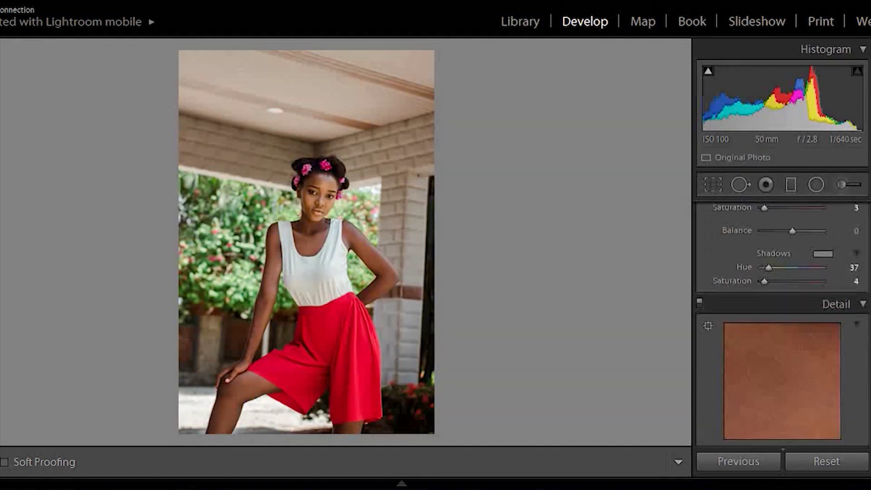
left_click(863, 304)
scroll(862, 344, "up", 1)
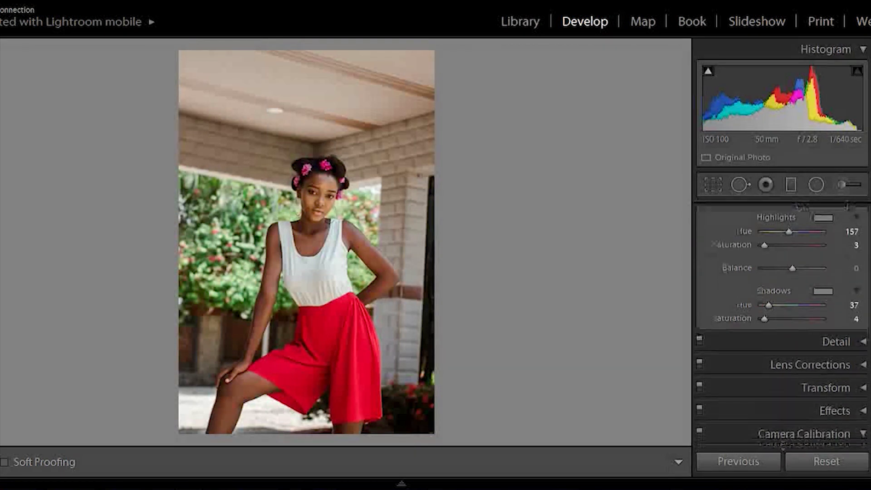
scroll(862, 363, "down", 2)
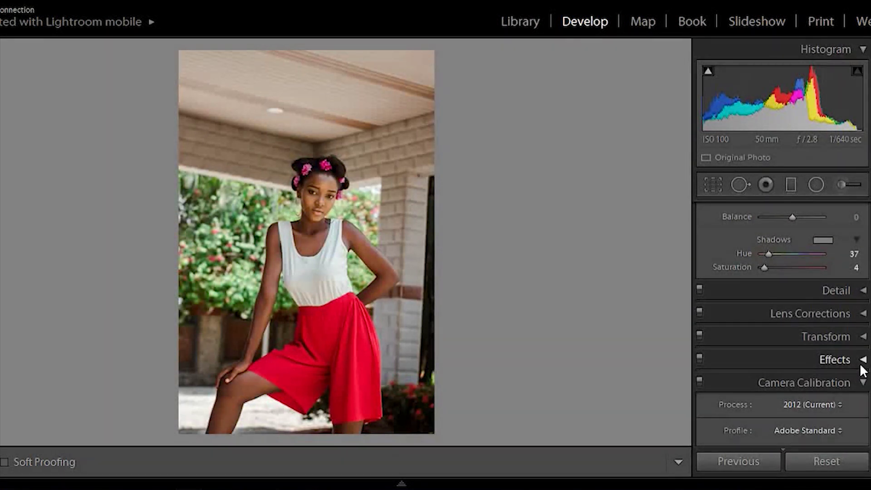
Expand and collapse the Transform and Effects panels.
left_click(863, 337)
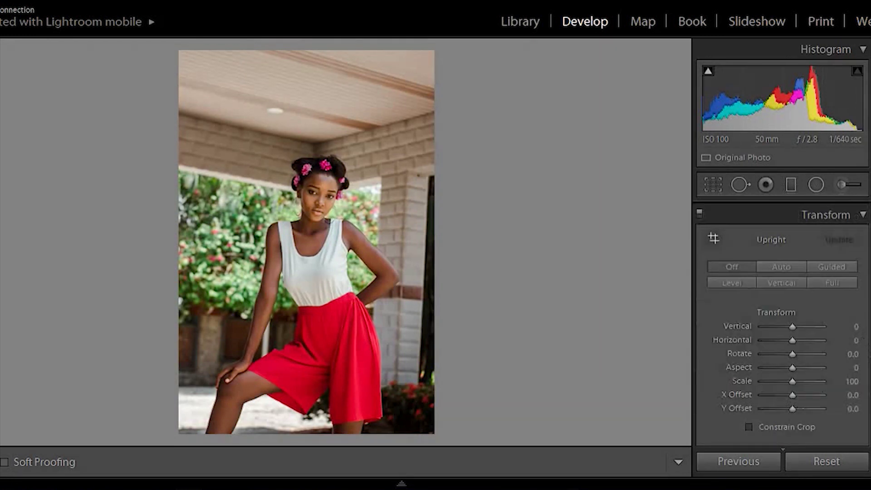
left_click(852, 221)
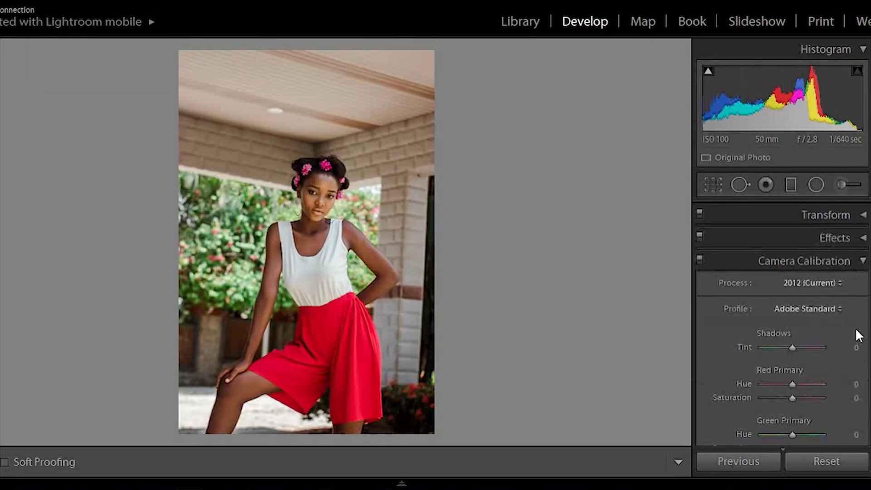
left_click(849, 238)
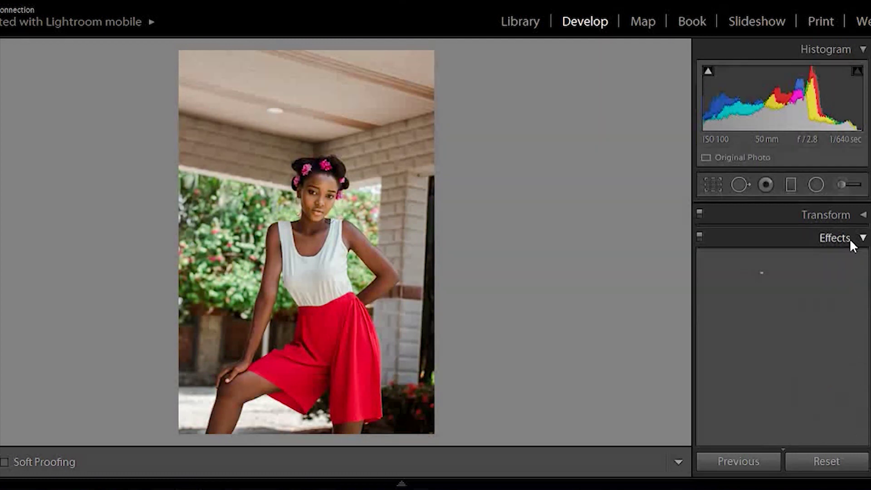
left_click(856, 229)
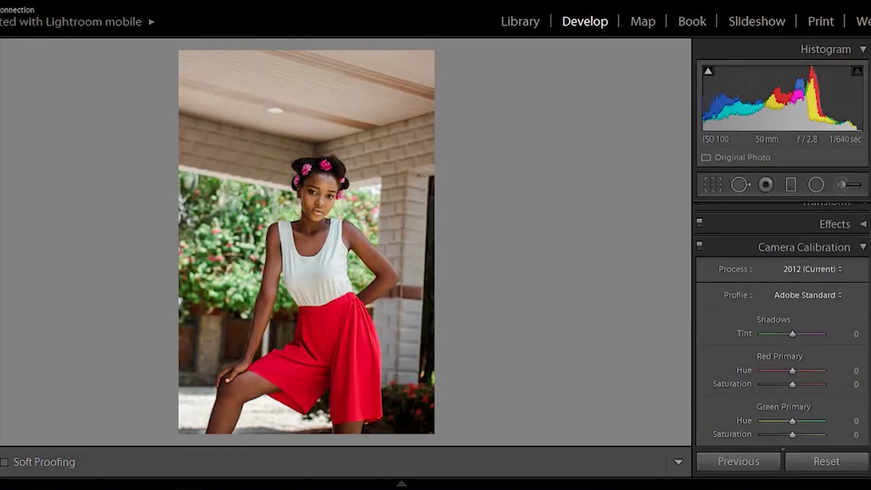
Set the Camera Calibration Red Primary to Hue +29 and Saturation −10.
scroll(783, 324, "down", 3)
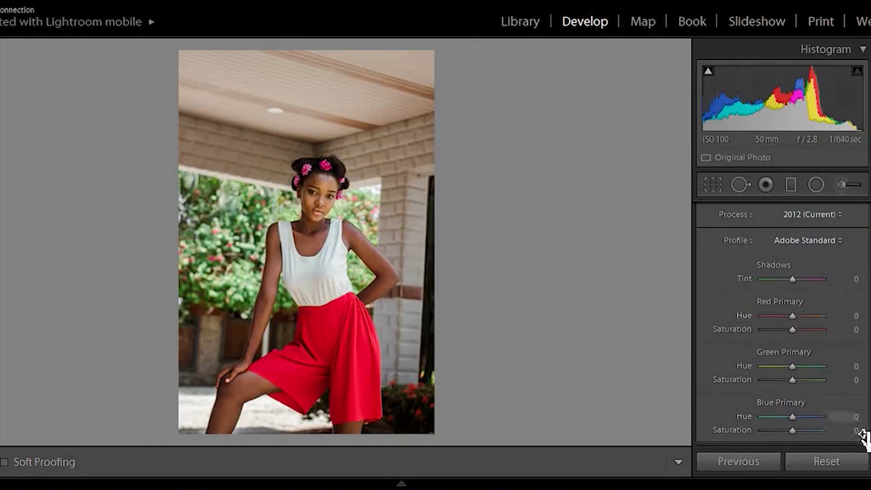
scroll(783, 324, "up", 2)
scroll(783, 323, "down", 2)
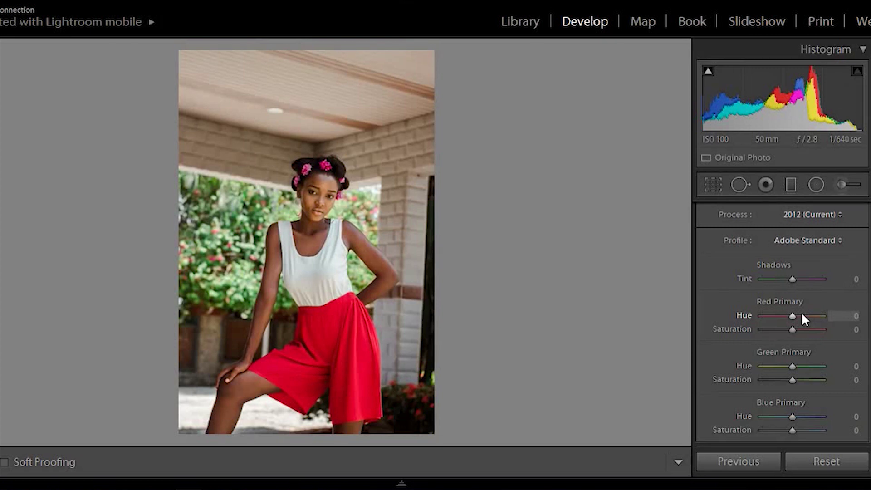
left_click_drag(805, 315, 799, 315)
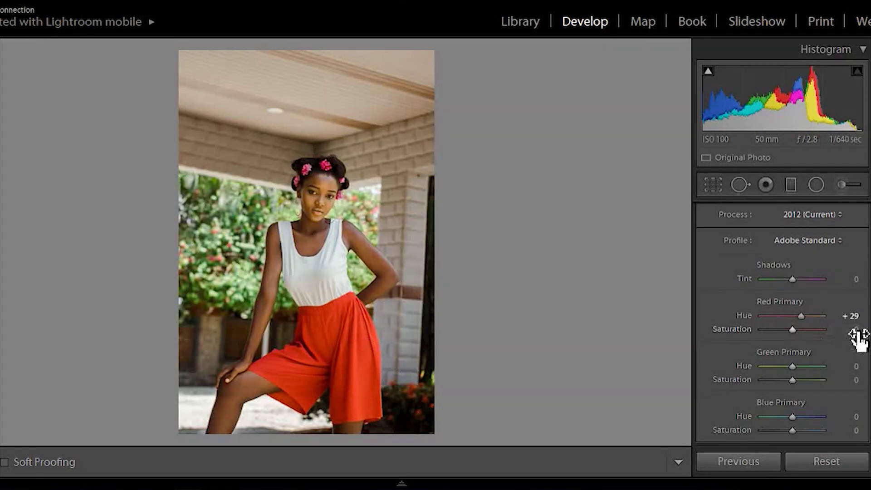
left_click_drag(791, 326, 787, 325)
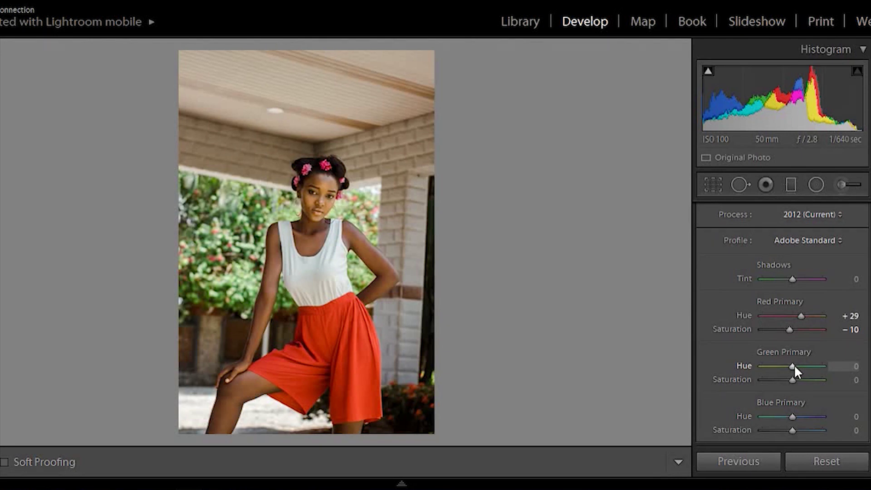
In Camera Calibration, give Green Primary Hue +71, Saturation −5 and Blue Primary Hue +19, Saturation −5.
left_click_drag(794, 368, 815, 368)
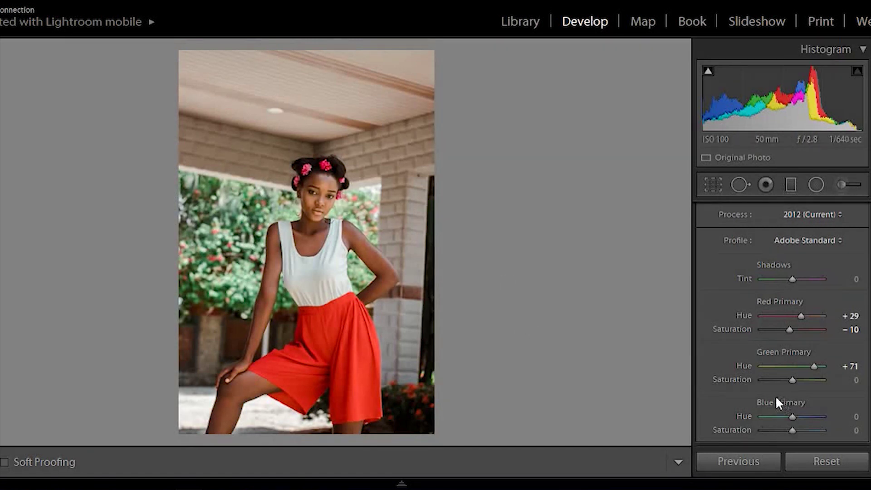
left_click_drag(789, 383, 790, 383)
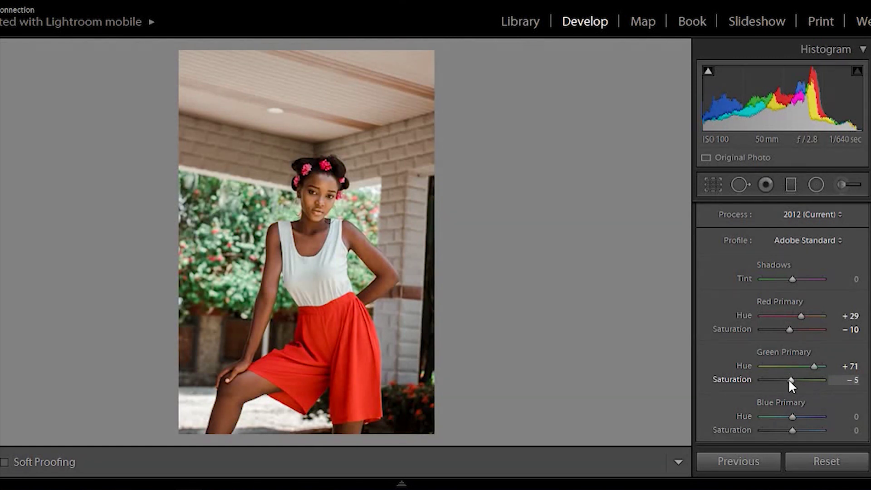
left_click(799, 416)
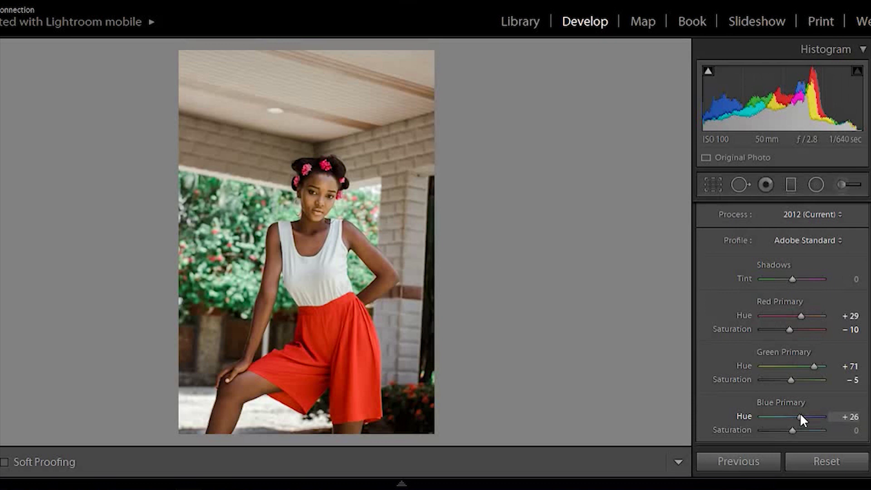
left_click_drag(801, 414, 789, 428)
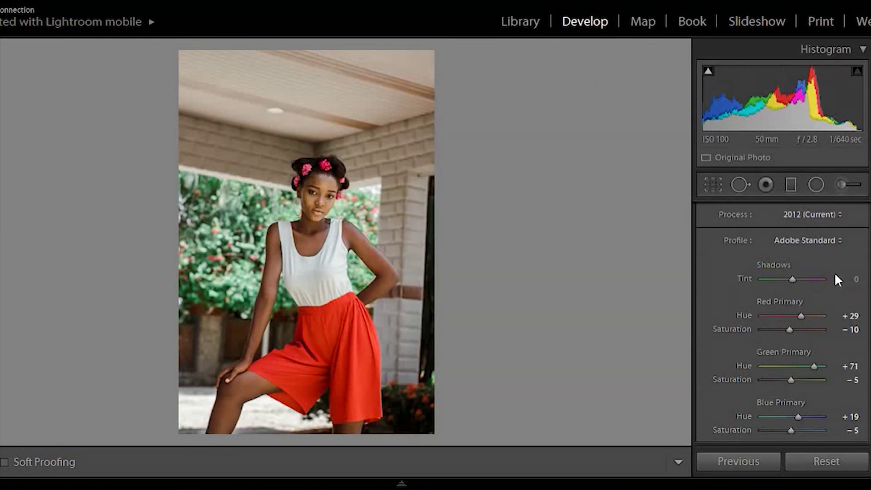
Switch the Camera Calibration panel off and back on to compare the full portrait.
scroll(855, 375, "up", 4)
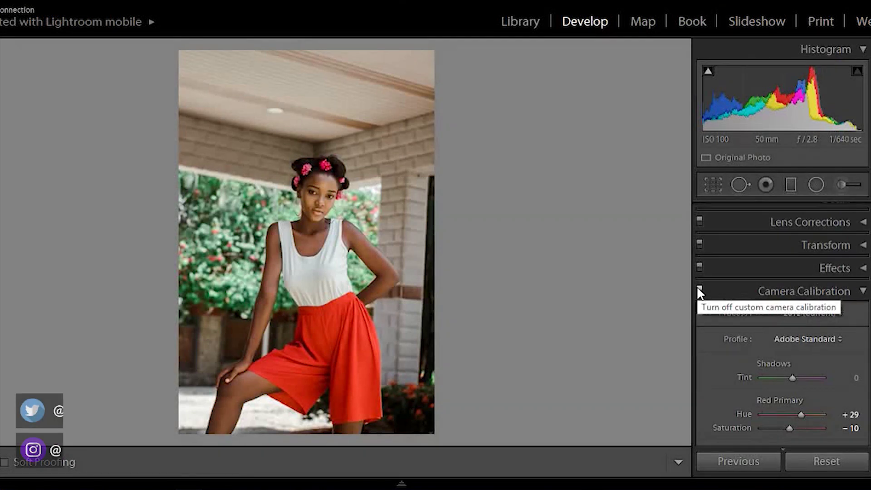
left_click(699, 289)
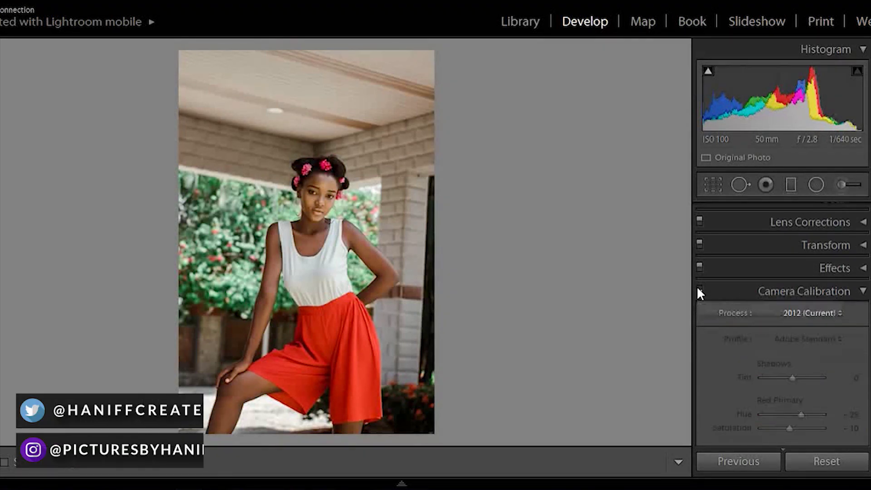
left_click(698, 288)
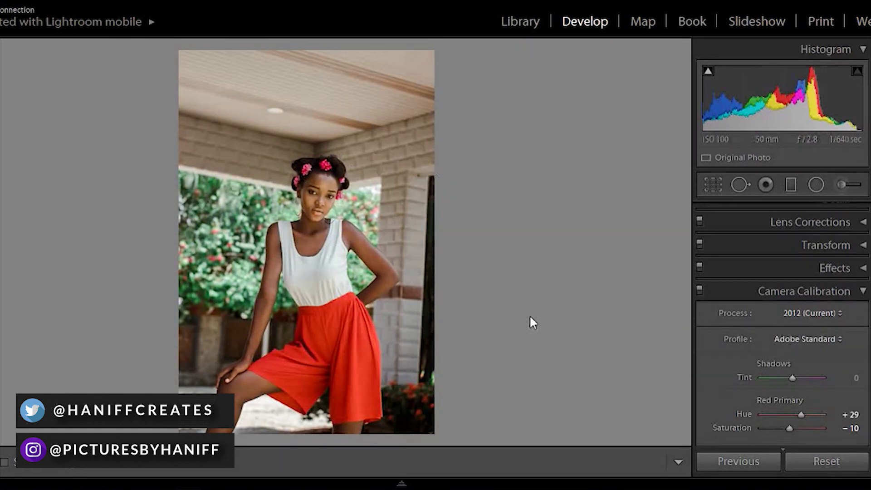
Zoom to 1:1 on the model's face and compare calibration off and on, leaving it on.
left_click(296, 186)
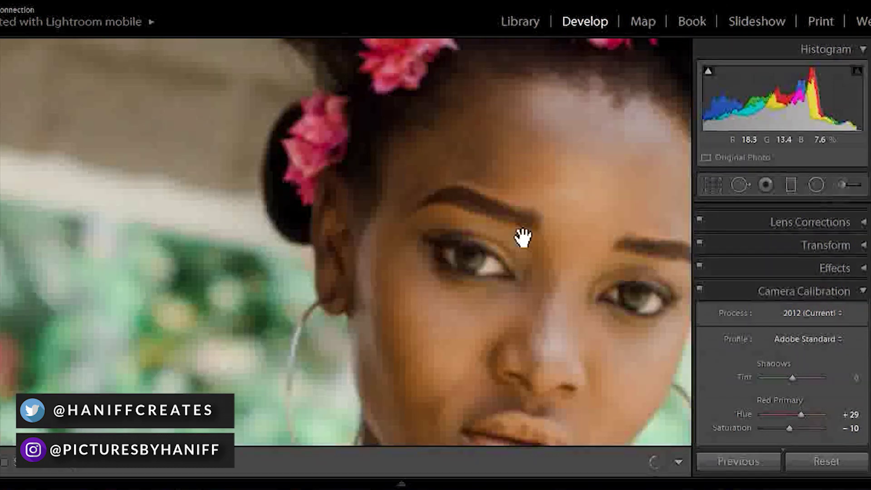
left_click(700, 288)
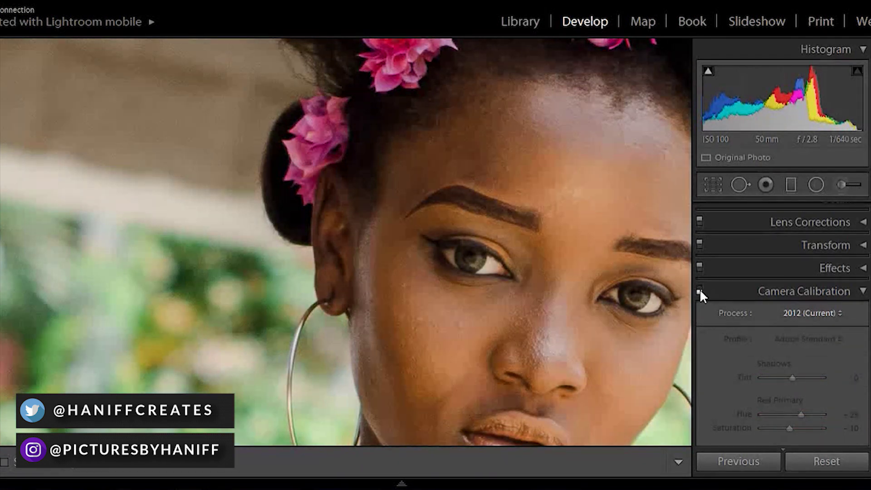
left_click(700, 291)
Zoom out from 1:1 to Fit view to see the whole portrait.
left_click(346, 223)
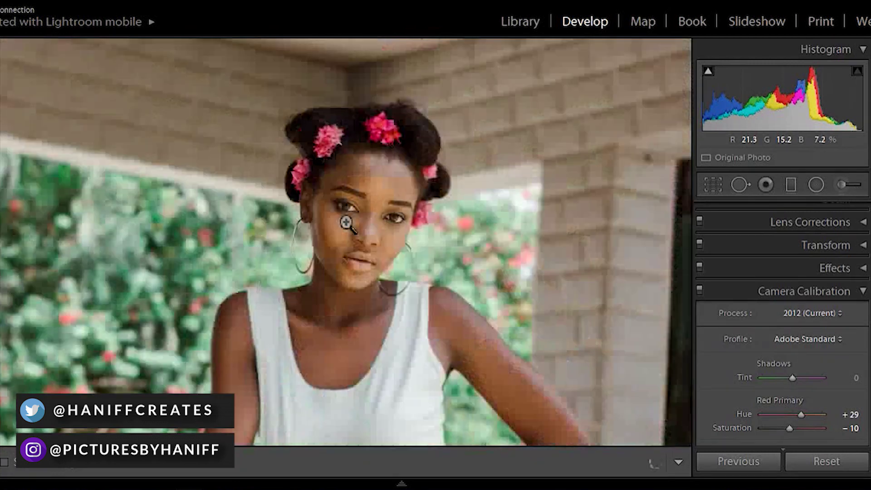